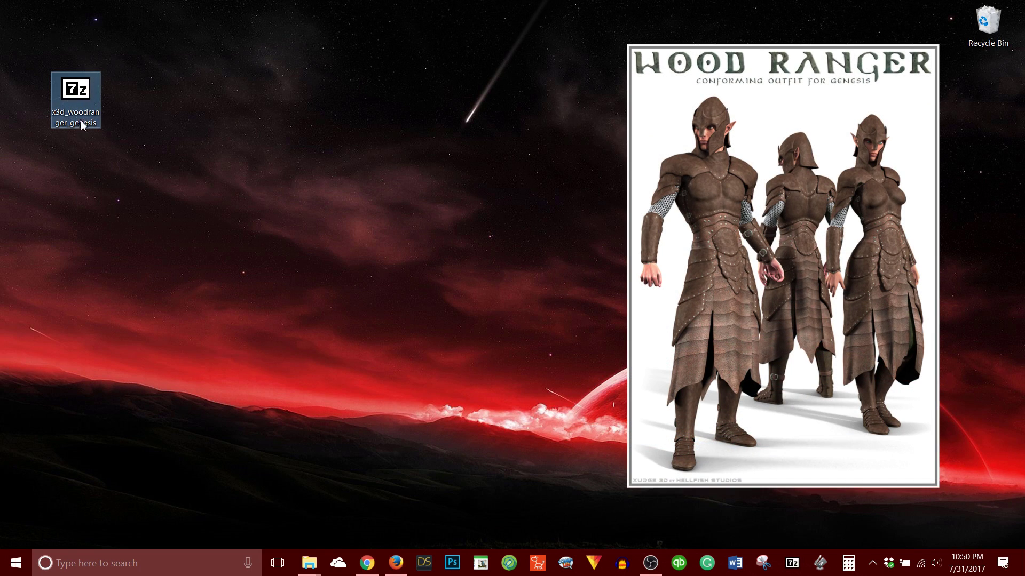
Step: Open the x3d_woodranger_genesis.zip archive from the desktop, view X3D_License.txt inside it and close the licence file
mouse_move(83, 116)
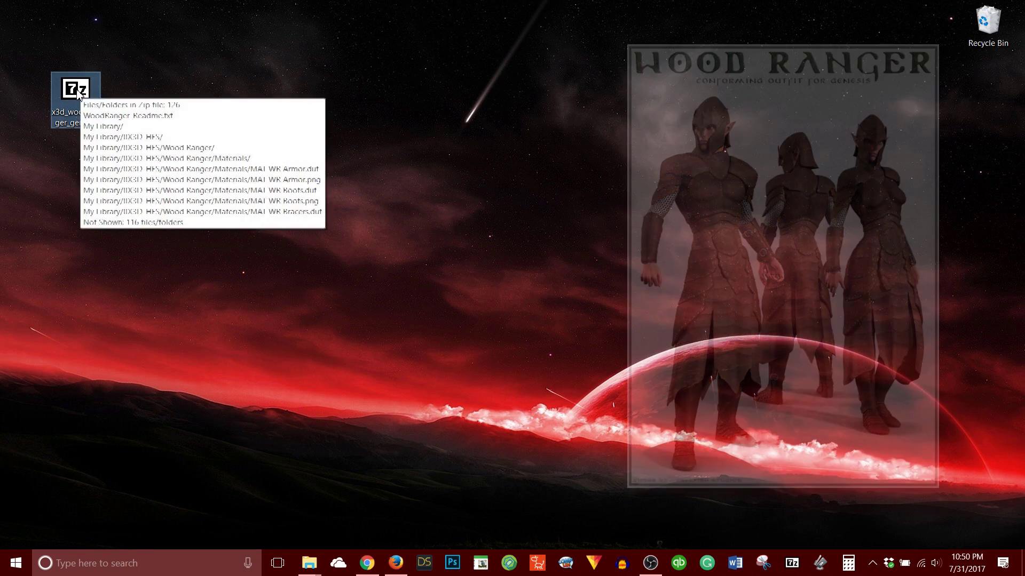
double_click(78, 94)
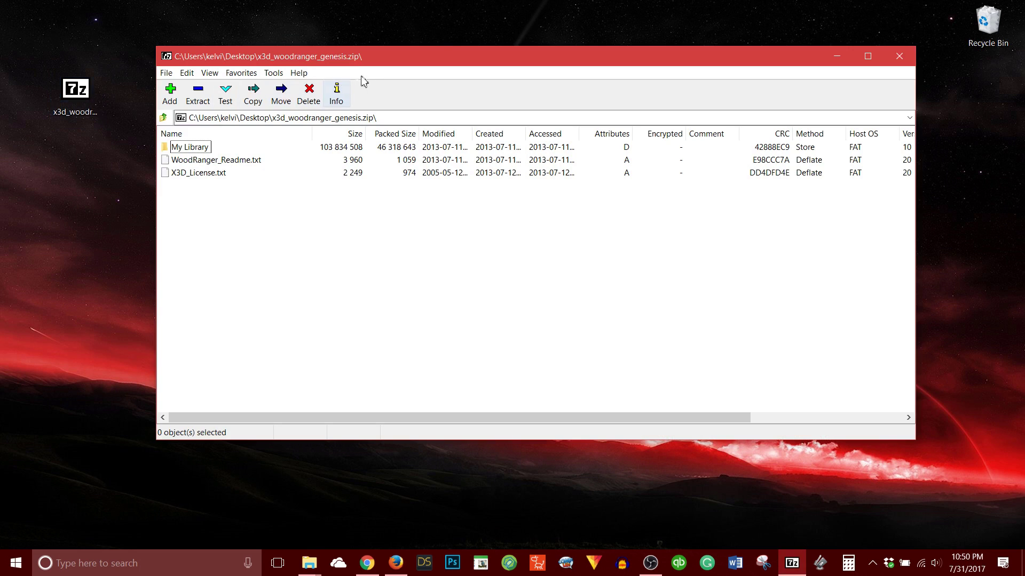
drag(393, 56, 364, 92)
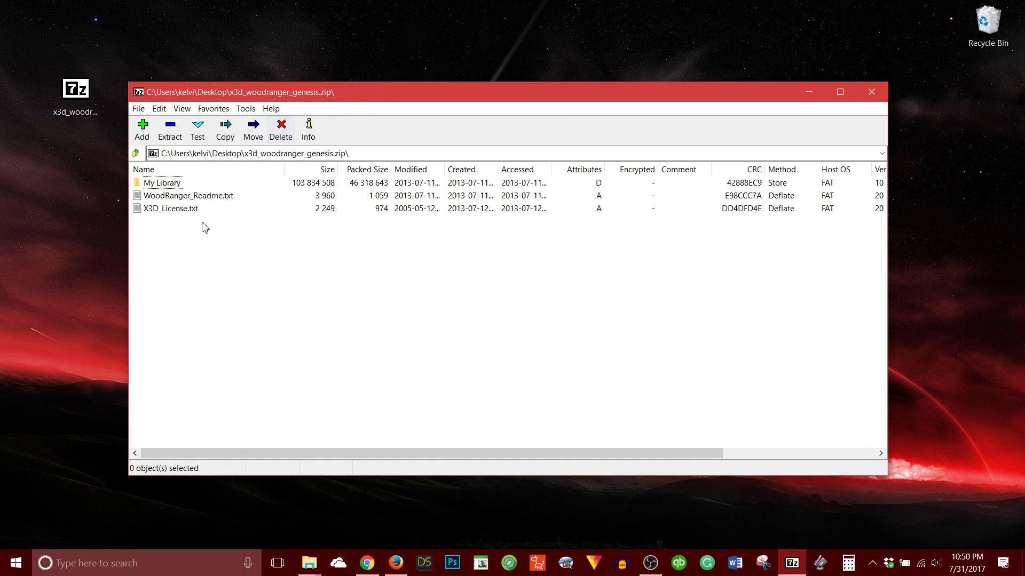
double_click(150, 209)
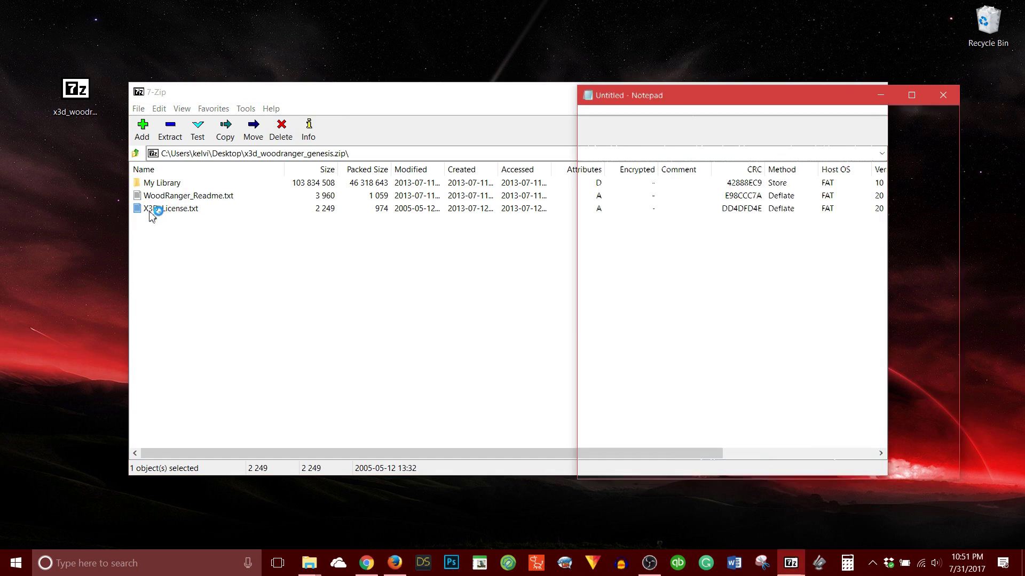
click(943, 95)
Step: Open WoodRanger_Readme.txt from the archive and review its product notes, system requirements and installation file list
double_click(176, 197)
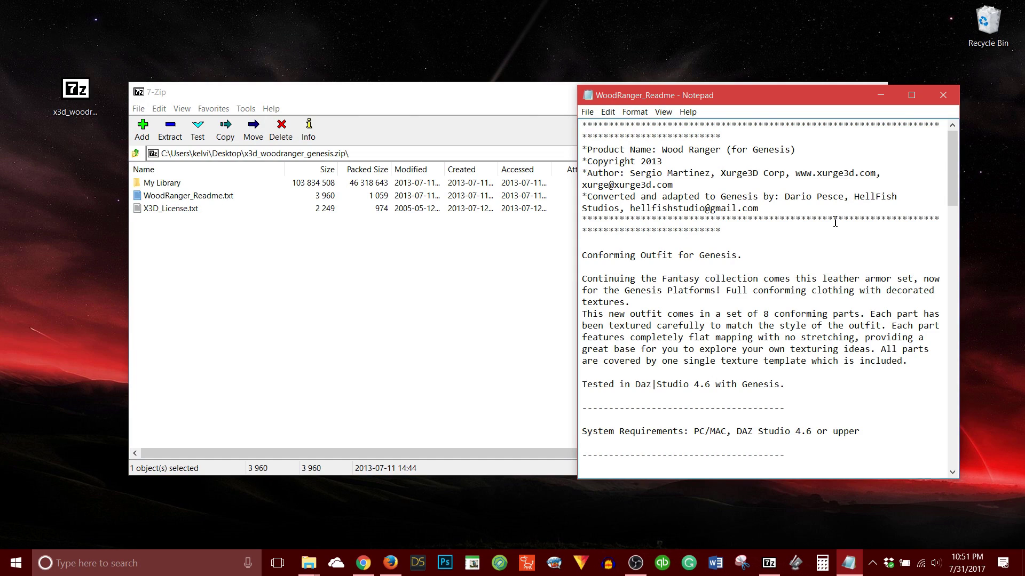
scroll(835, 222, down, 20)
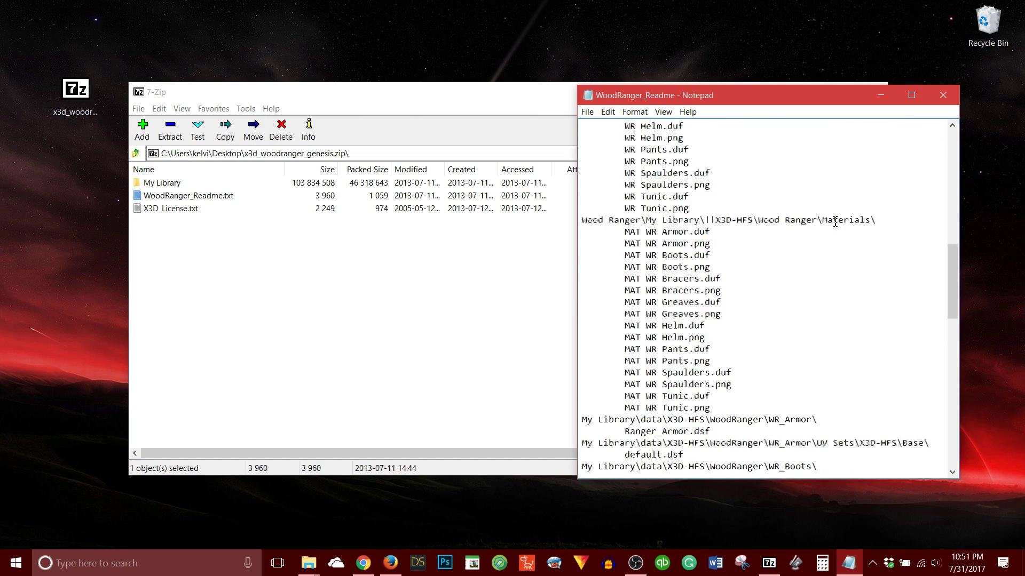
scroll(835, 222, down, 15)
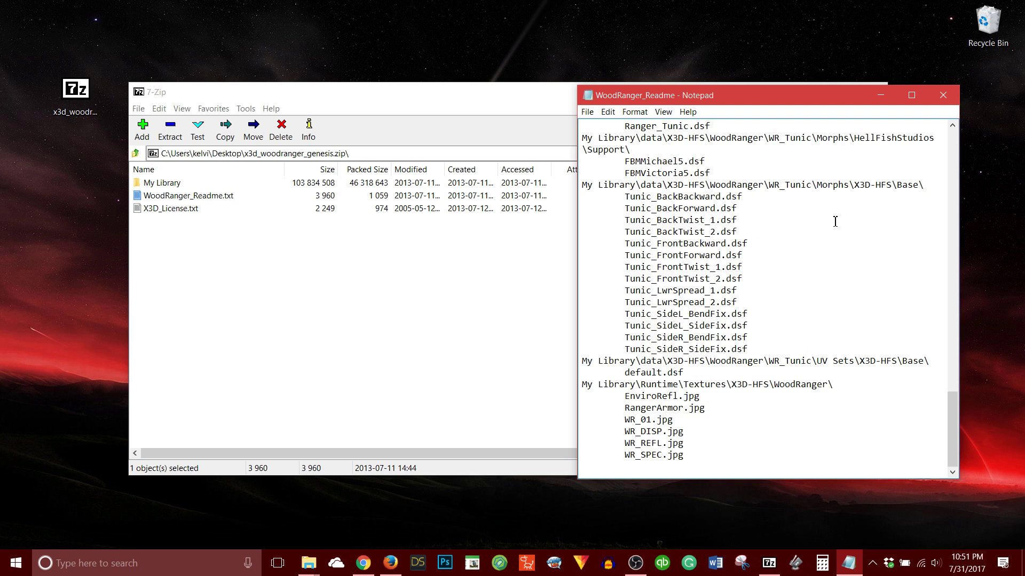
scroll(835, 222, up, 20)
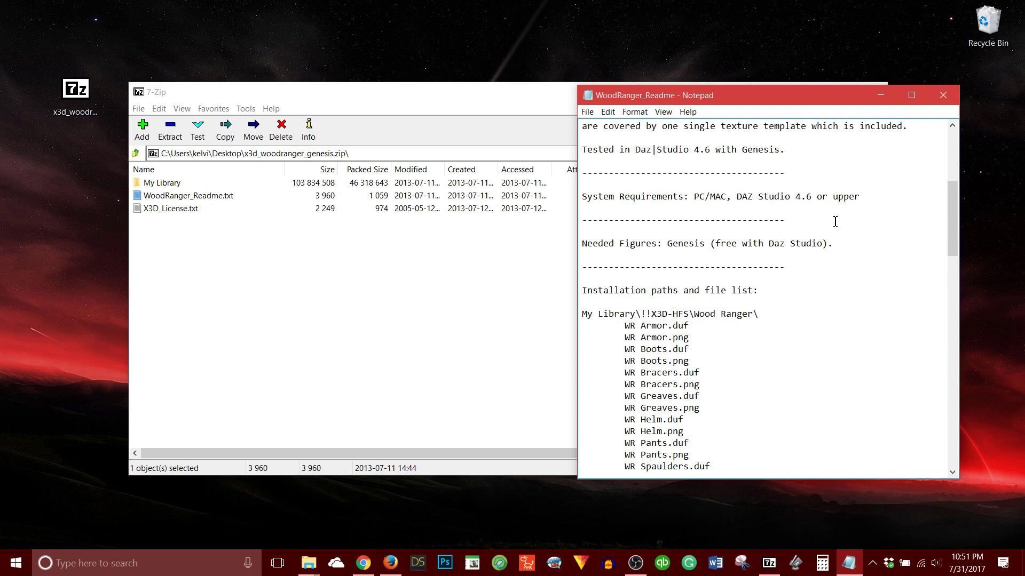
scroll(835, 222, up, 7)
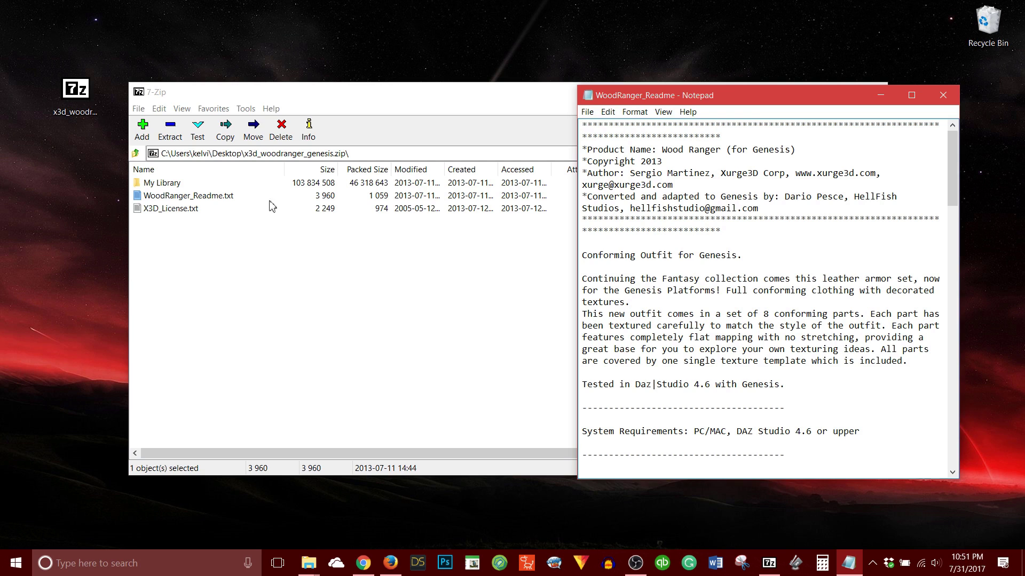
Step: Inspect the Wood Ranger folder under My Library\!!X3D-HFS in the archive and return to My Library
click(159, 184)
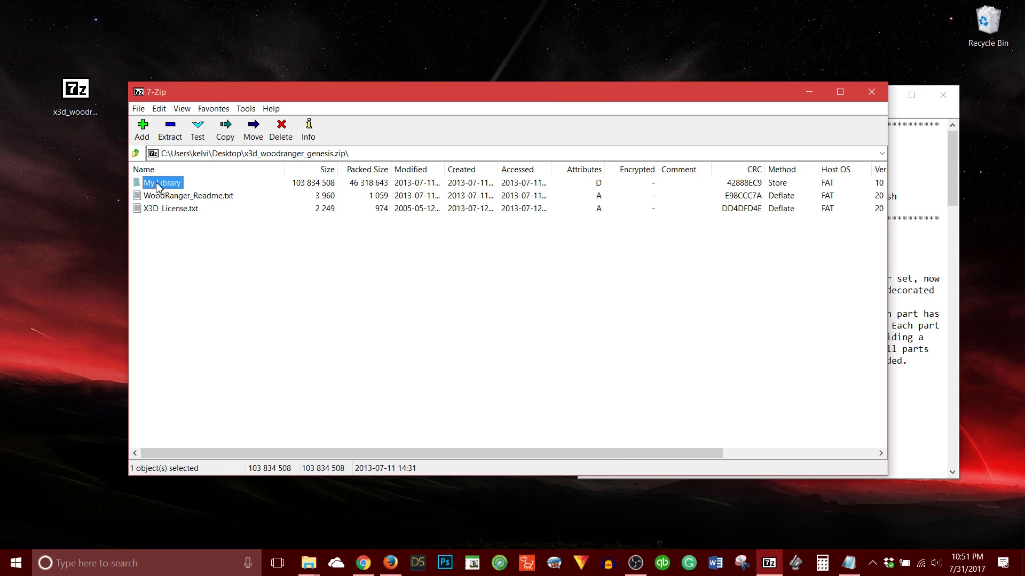
double_click(155, 184)
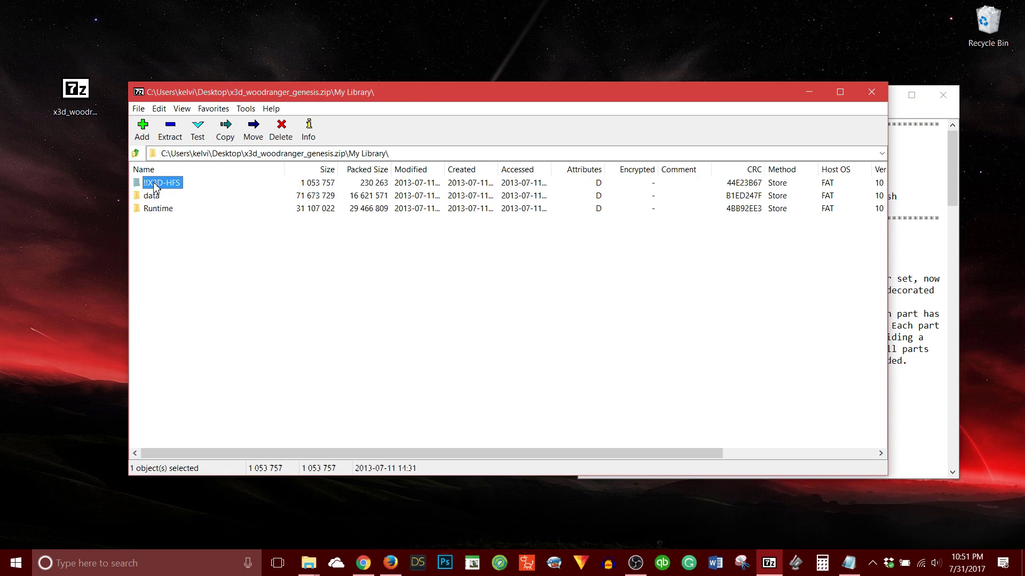
double_click(156, 184)
double_click(158, 184)
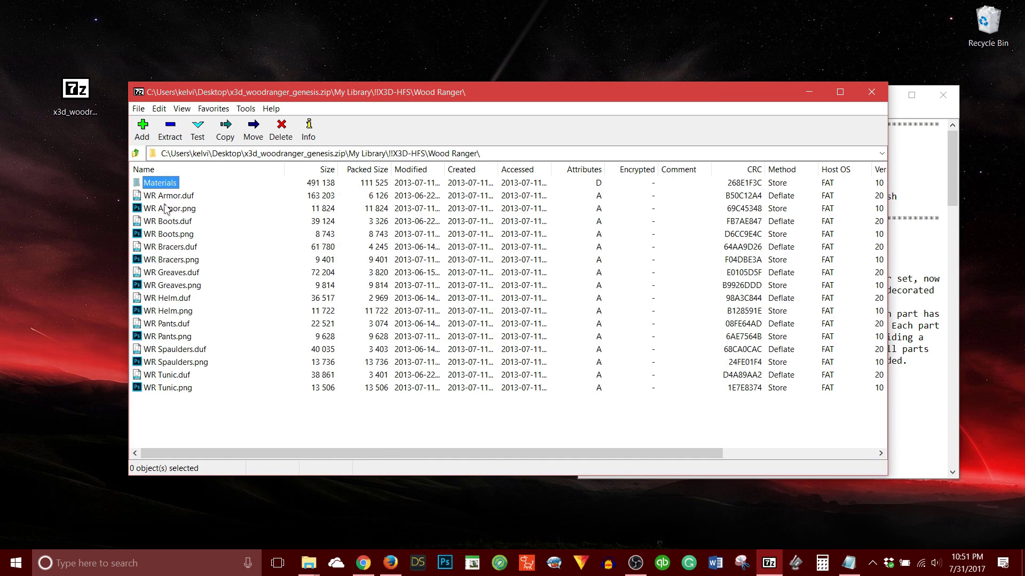
click(137, 156)
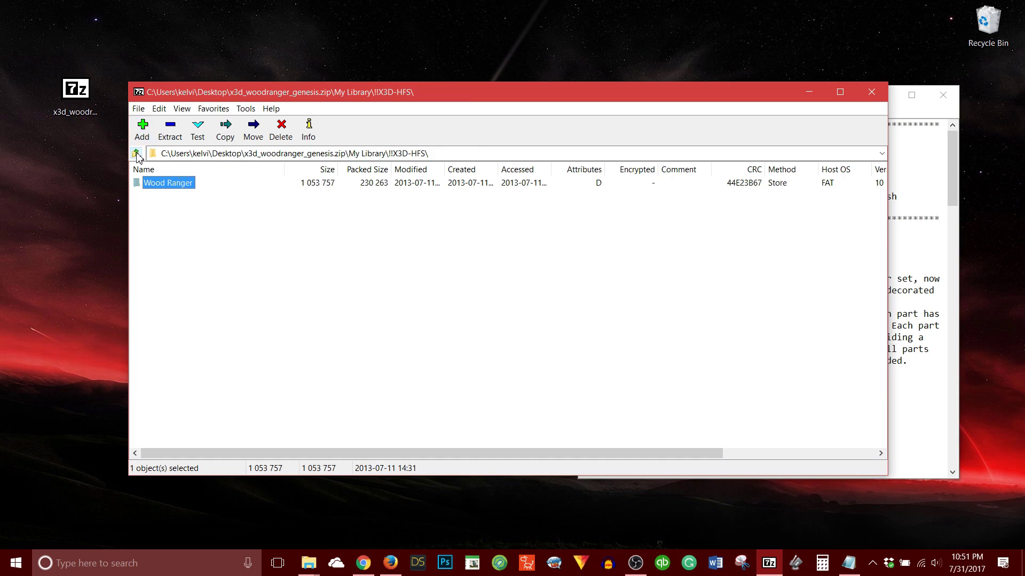
click(137, 156)
Step: Inspect the data\X3D-HFS\WoodRanger folder in the archive and return to My Library
double_click(151, 196)
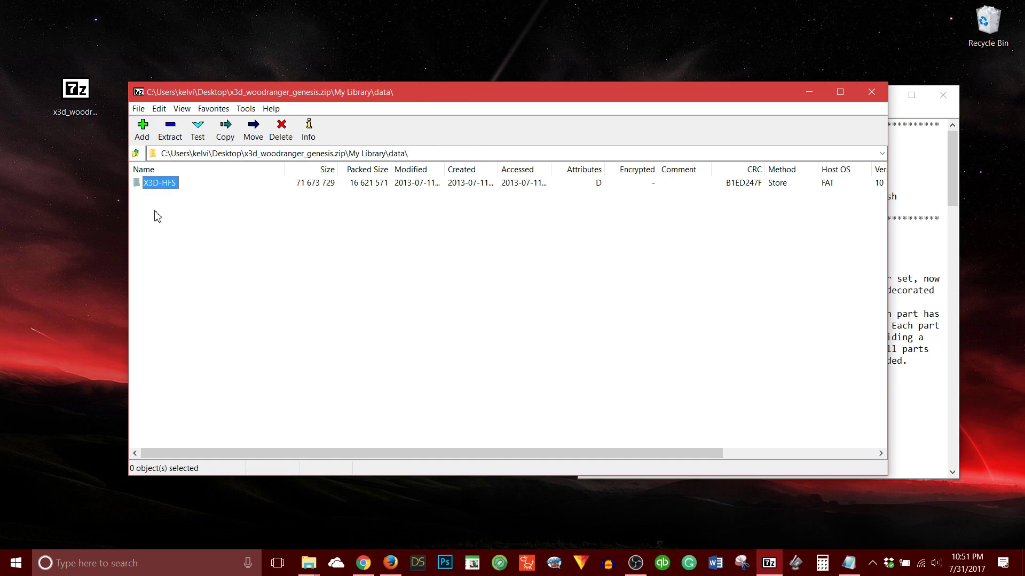
double_click(153, 183)
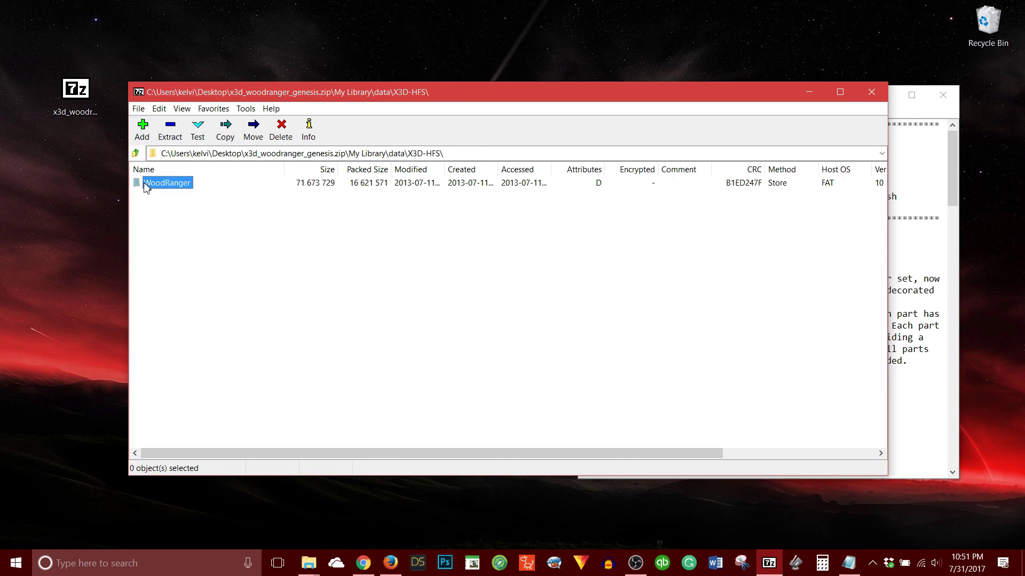
double_click(152, 183)
click(137, 155)
click(136, 155)
click(137, 155)
Step: Inspect the Textures subfolders of the archive's Runtime folder and return to the archive's root level
double_click(147, 209)
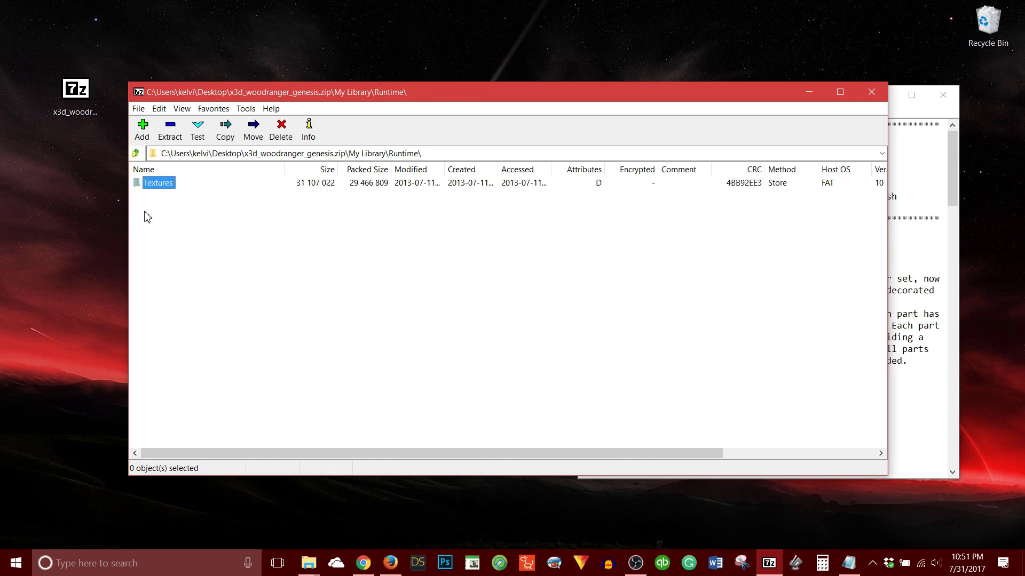
double_click(145, 183)
double_click(145, 183)
click(137, 156)
click(137, 156)
click(137, 156)
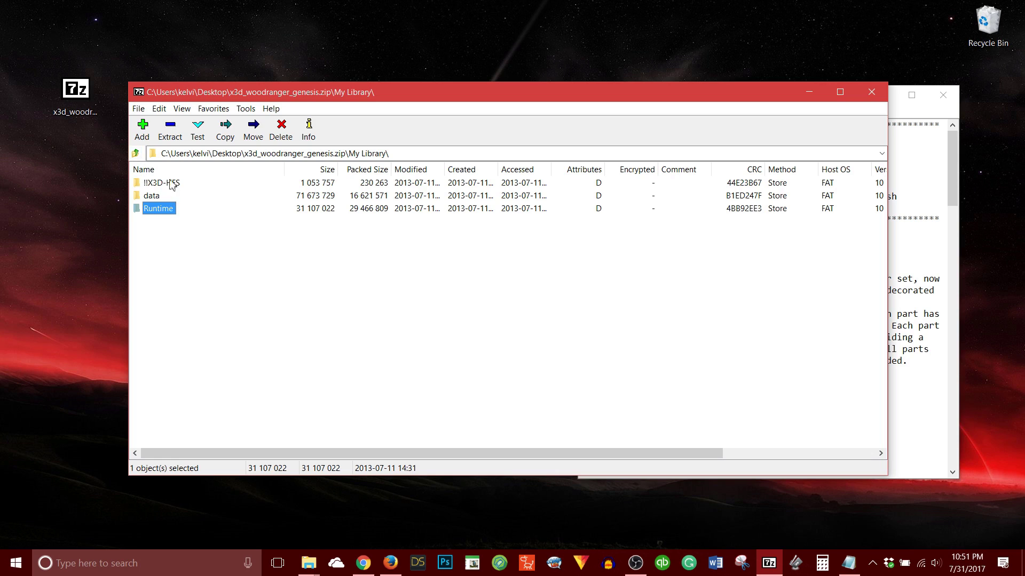
click(137, 154)
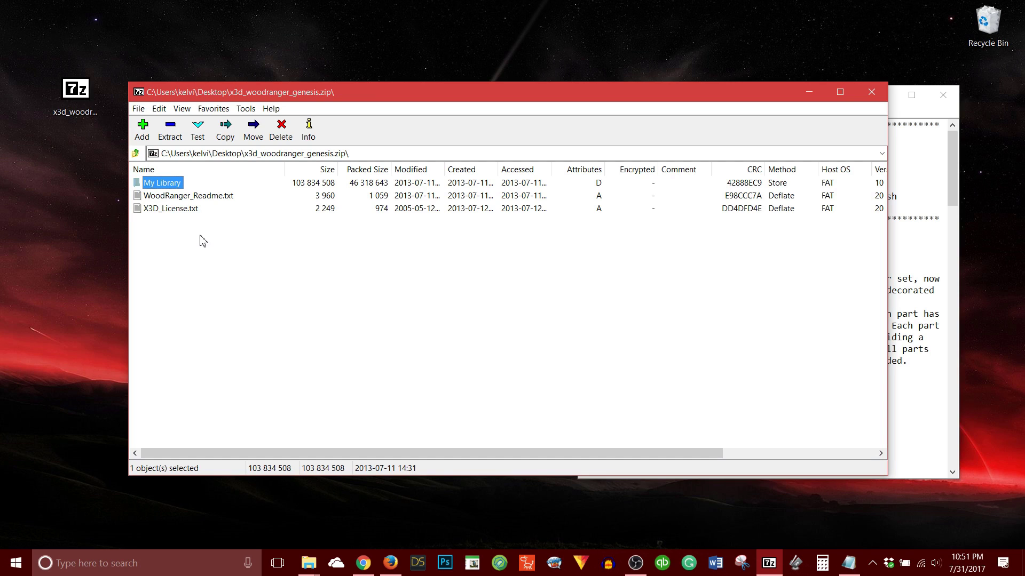
Step: Reposition and narrow the archive window with its My Library folder open, and close the readme
double_click(145, 183)
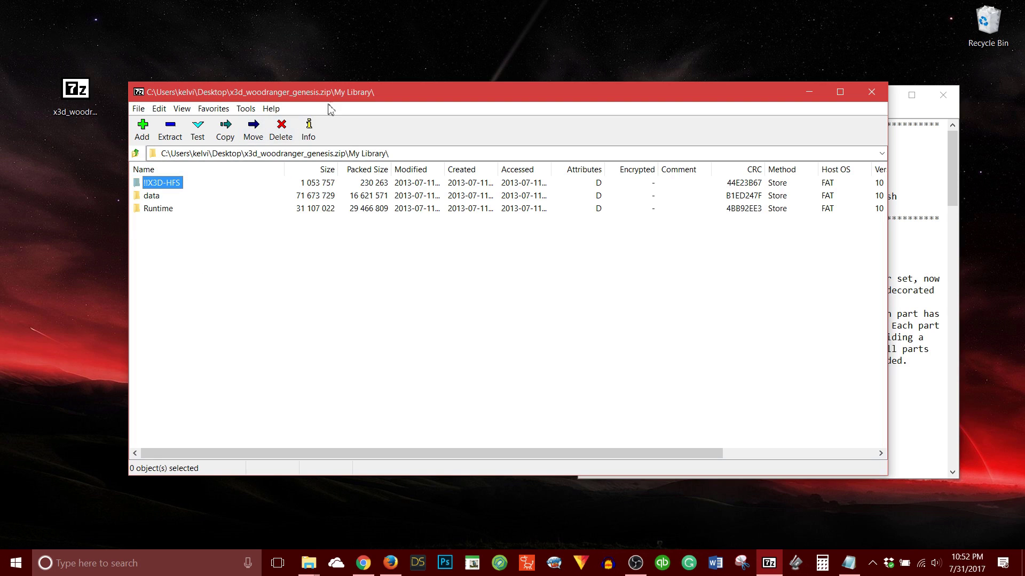
drag(334, 100, 230, 59)
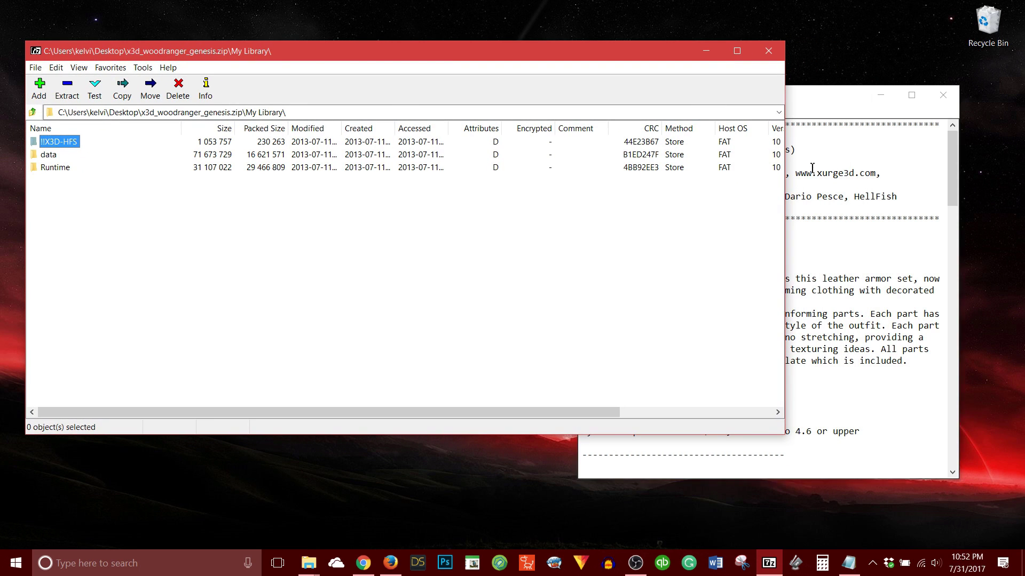
drag(782, 186, 468, 183)
click(943, 96)
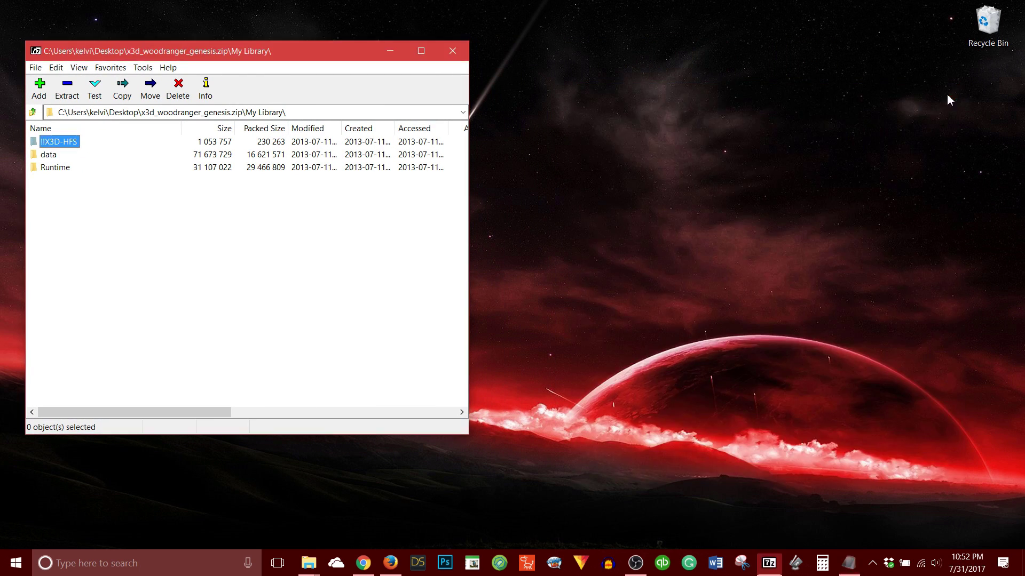
Step: Switch to the File Explorer window for OS (C:) and move and resize it to sit beside the archive window
click(309, 563)
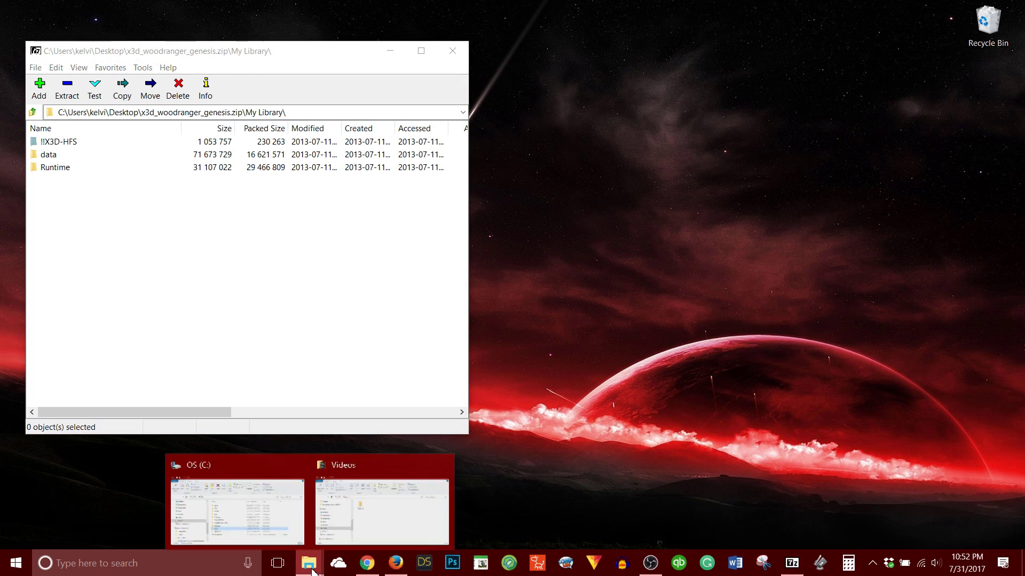
click(244, 504)
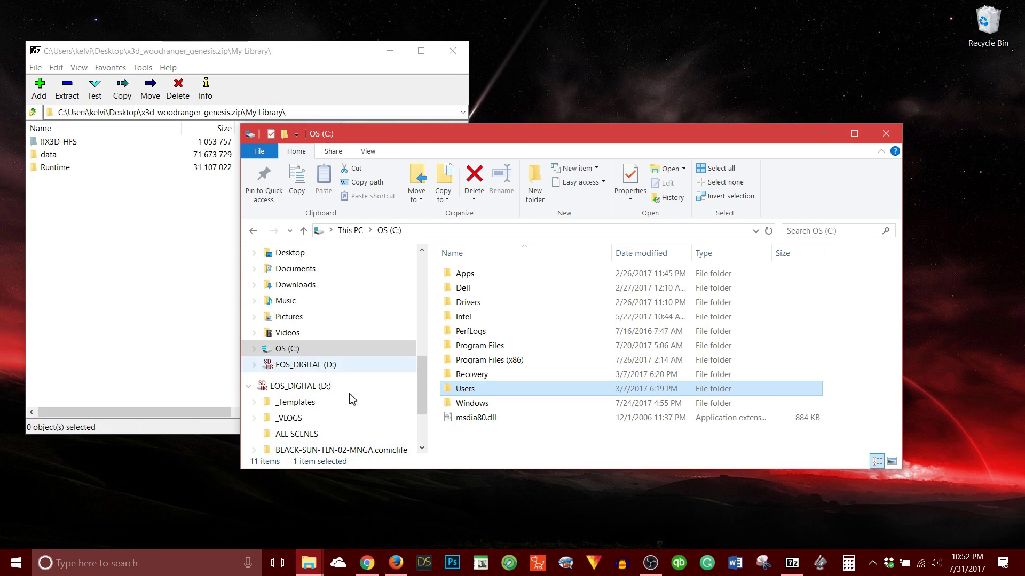
drag(528, 140, 573, 141)
drag(285, 192, 475, 192)
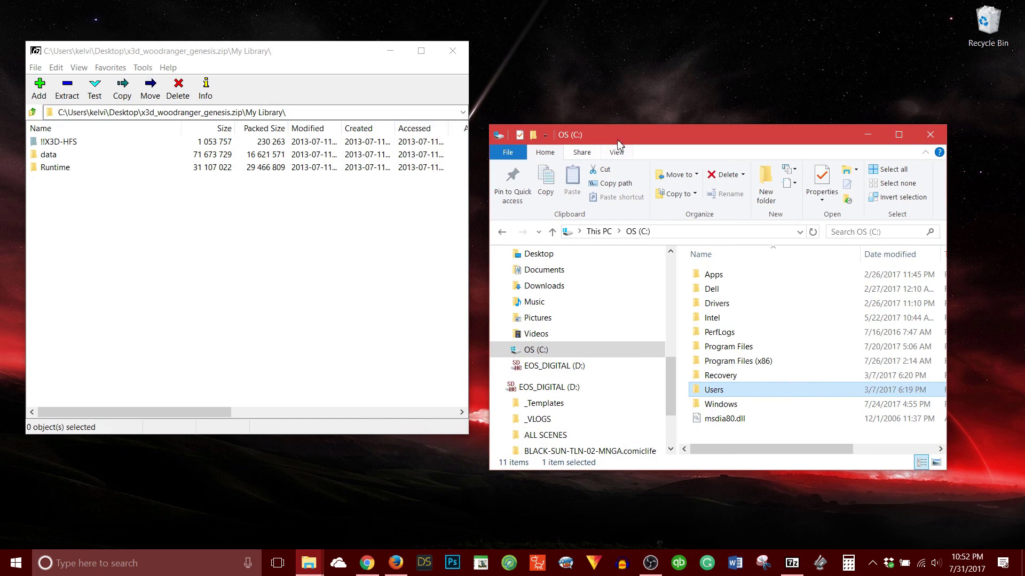
drag(621, 136, 613, 48)
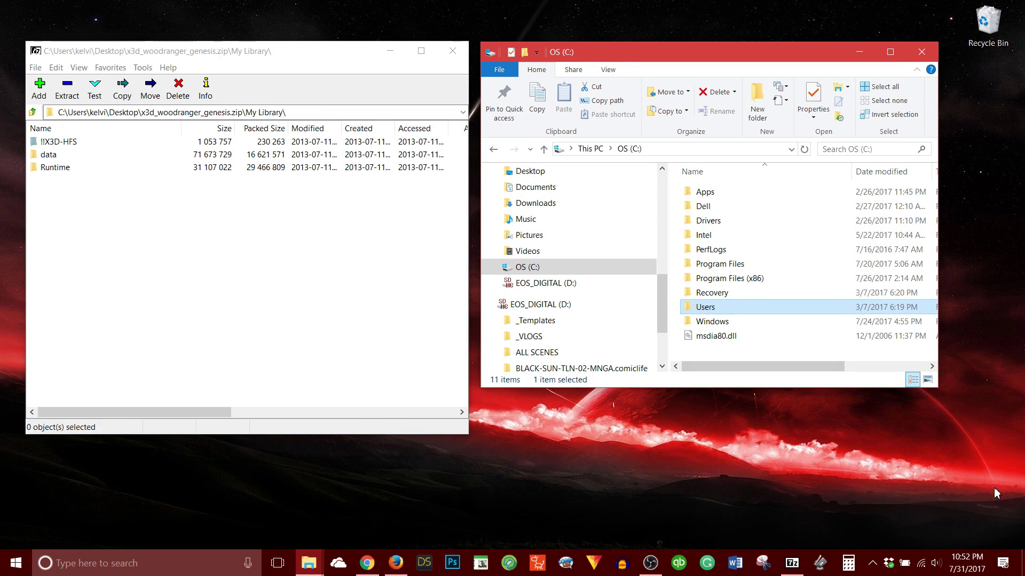
drag(937, 391, 981, 436)
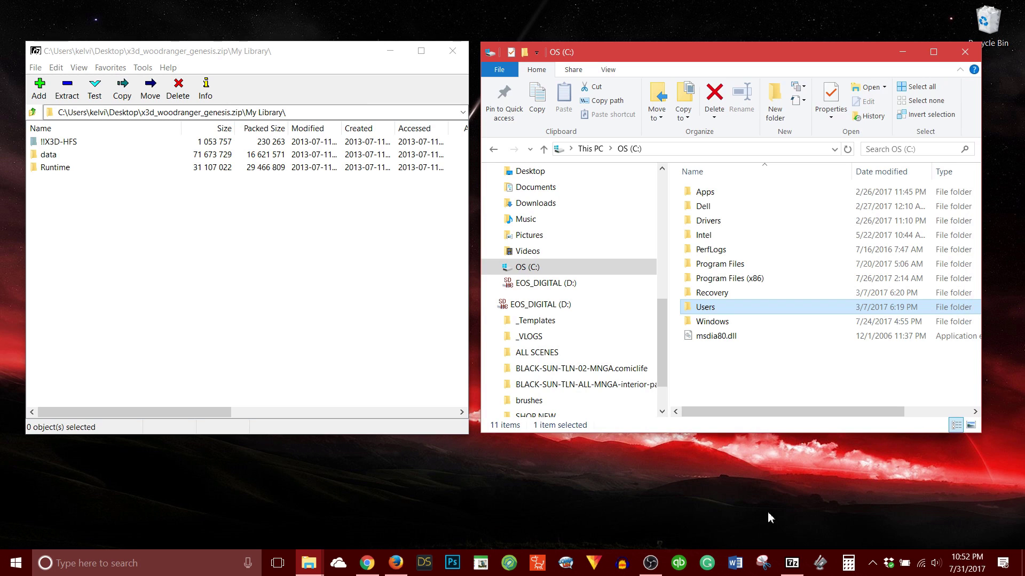
Step: Return the archive to its root level and open C:\Users\Public\Public Documents\My DAZ 3D Library in File Explorer
click(33, 112)
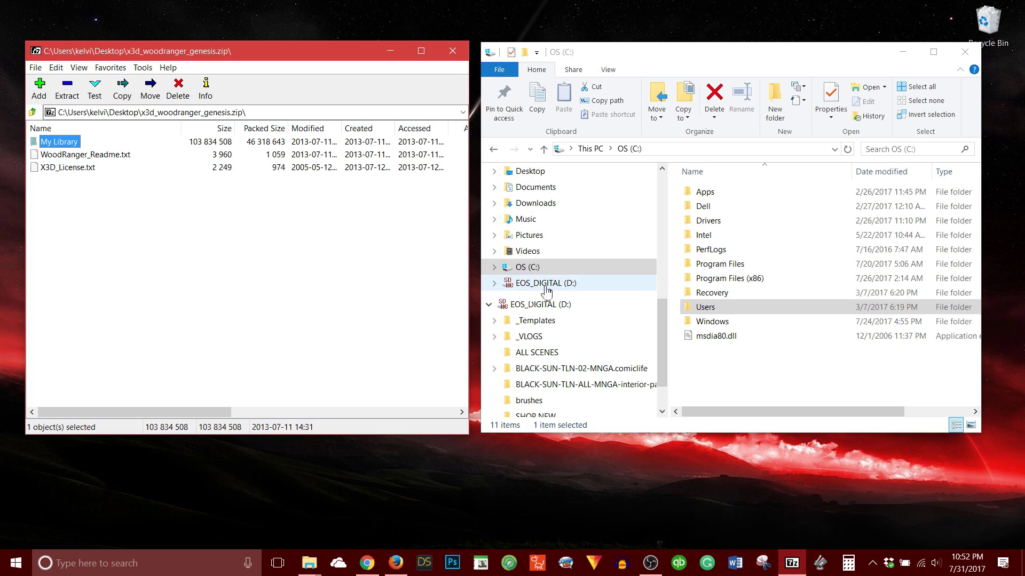
click(522, 269)
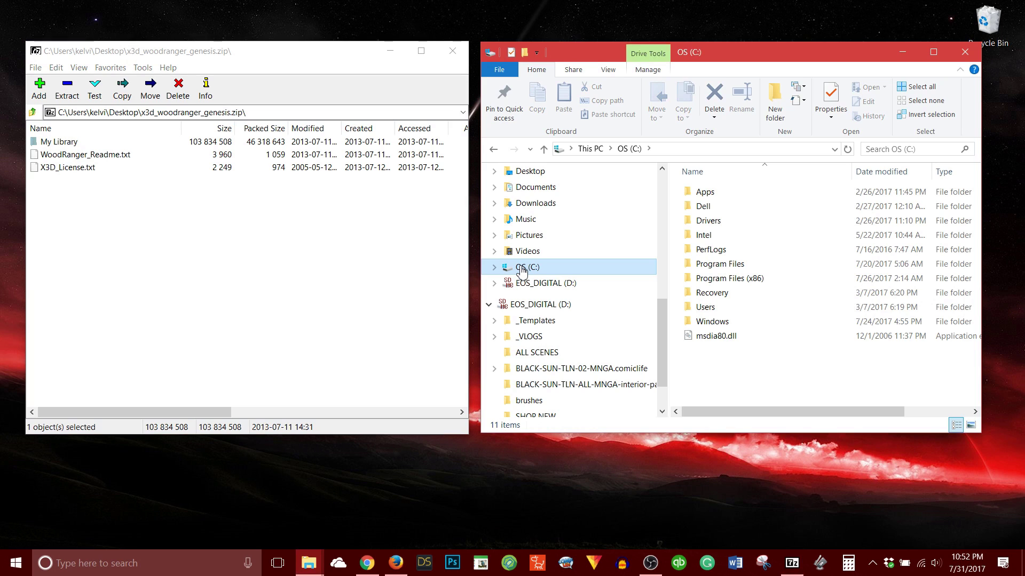
double_click(706, 308)
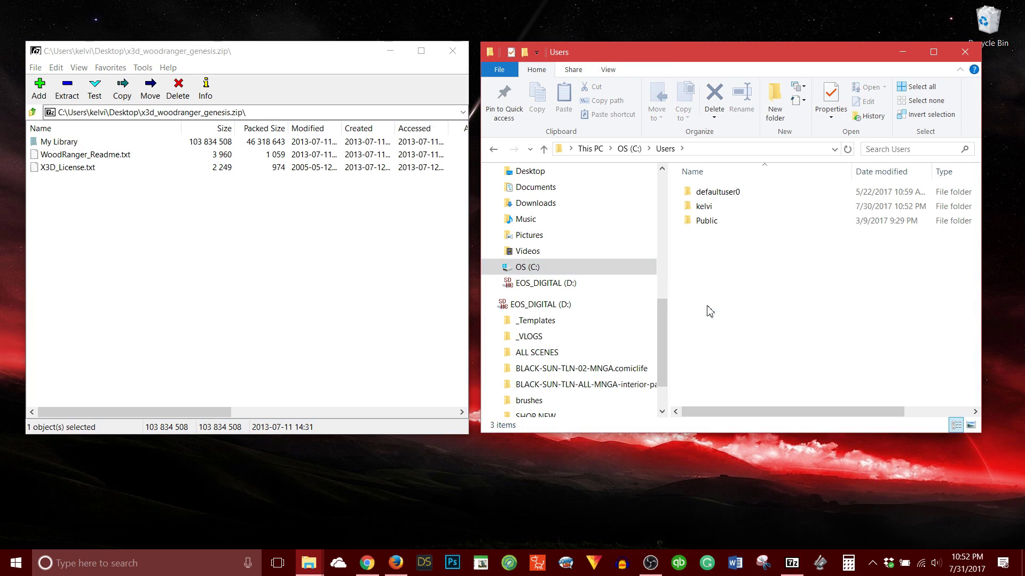
double_click(705, 221)
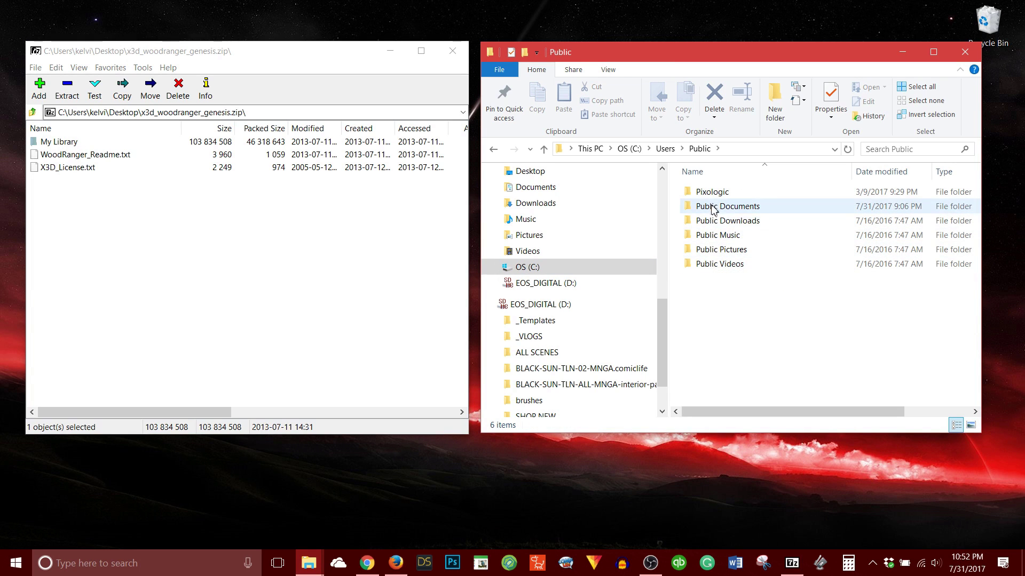
double_click(713, 209)
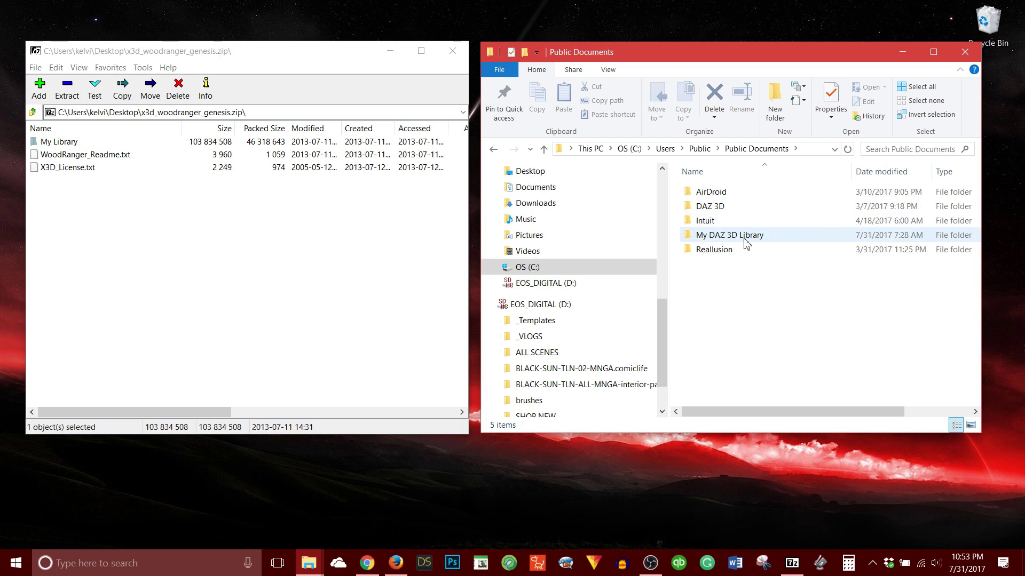
mouse_move(742, 240)
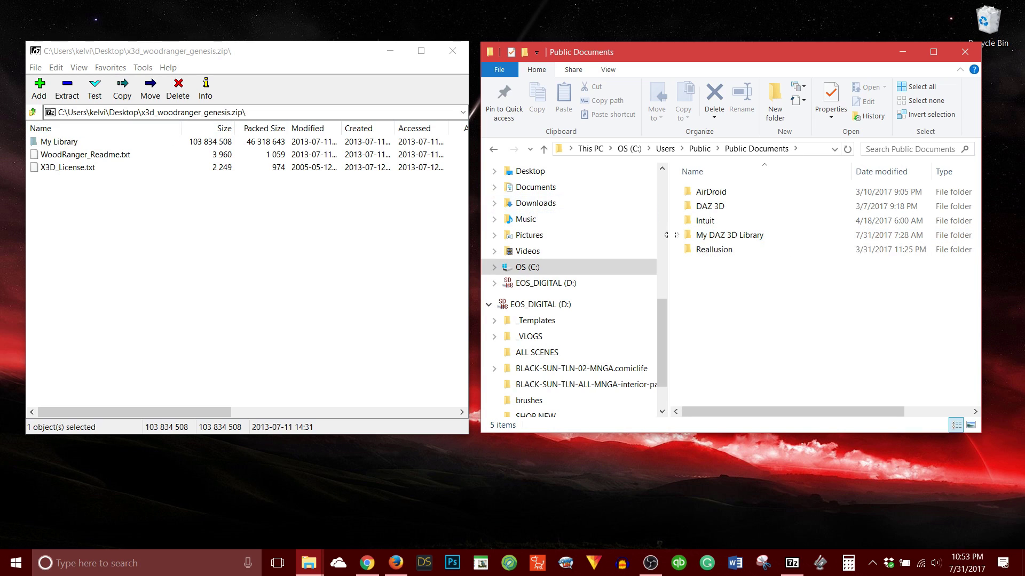
double_click(701, 241)
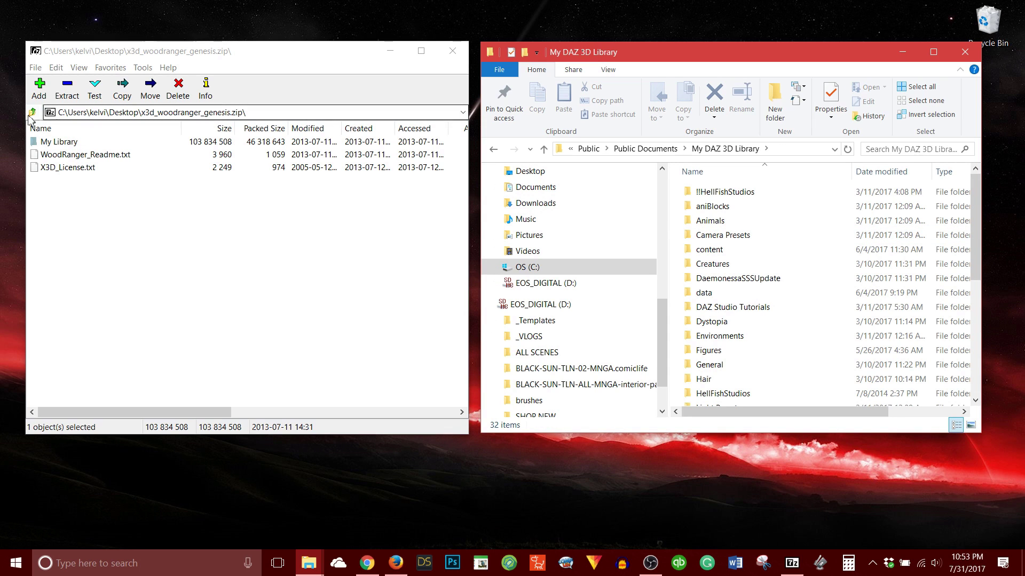
Step: Check the archive's My Library folders against My DAZ 3D Library and go back to the archive's root level
double_click(46, 142)
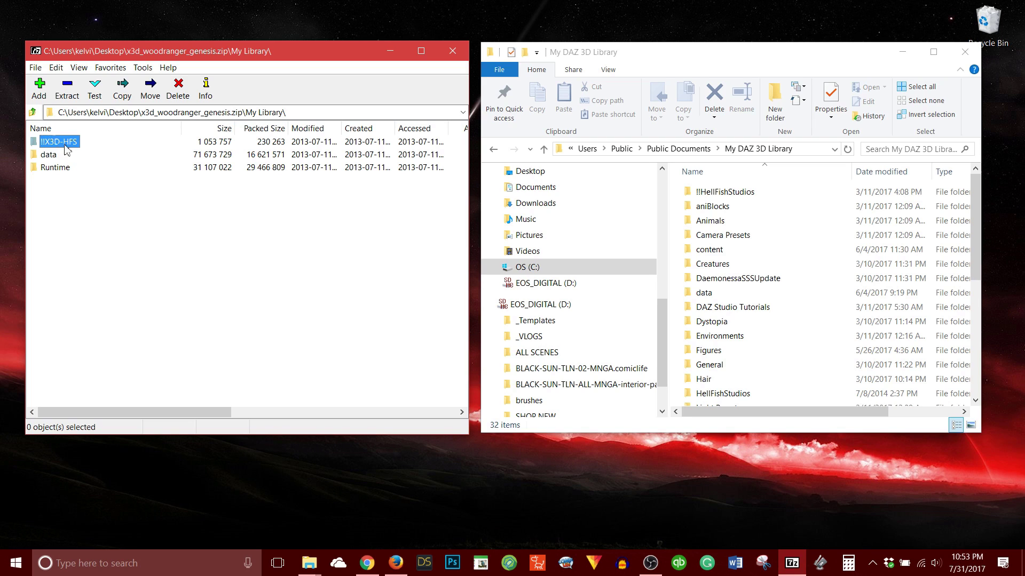
click(32, 112)
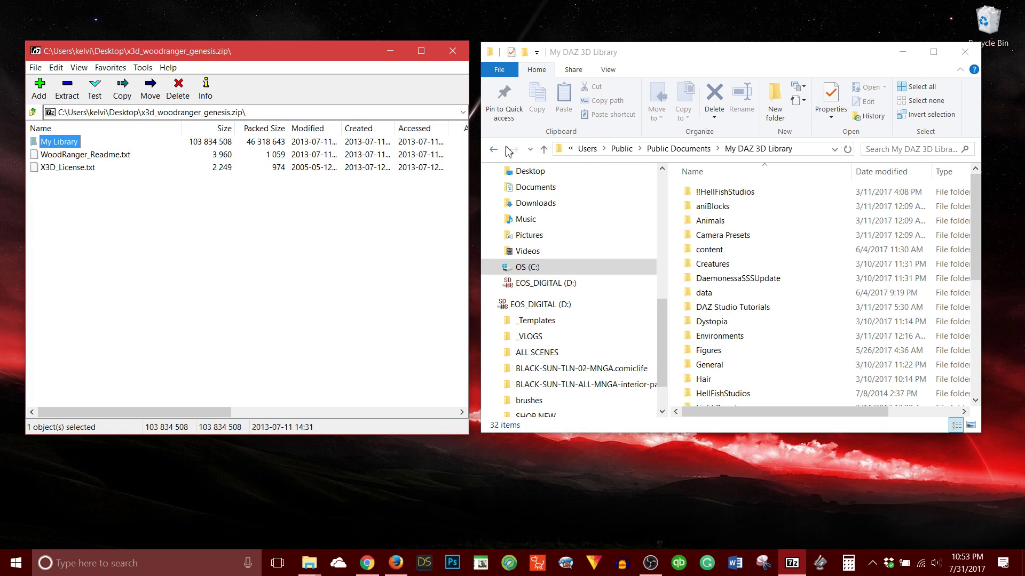
Step: Copy the !!X3D-HFS folder from the archive's My Library folder into My DAZ 3D Library and open the library folder
click(495, 149)
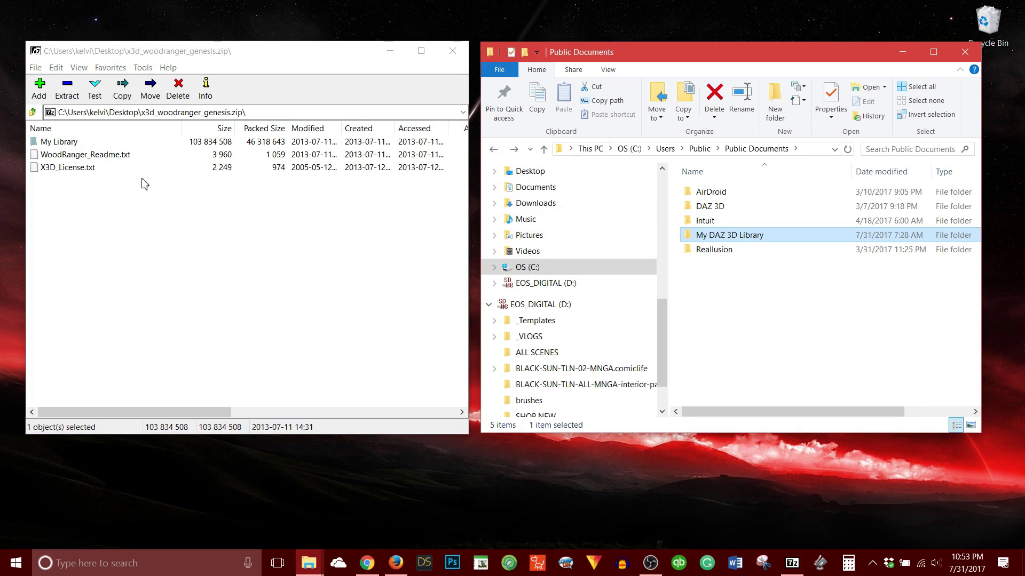
double_click(52, 144)
drag(45, 144, 715, 238)
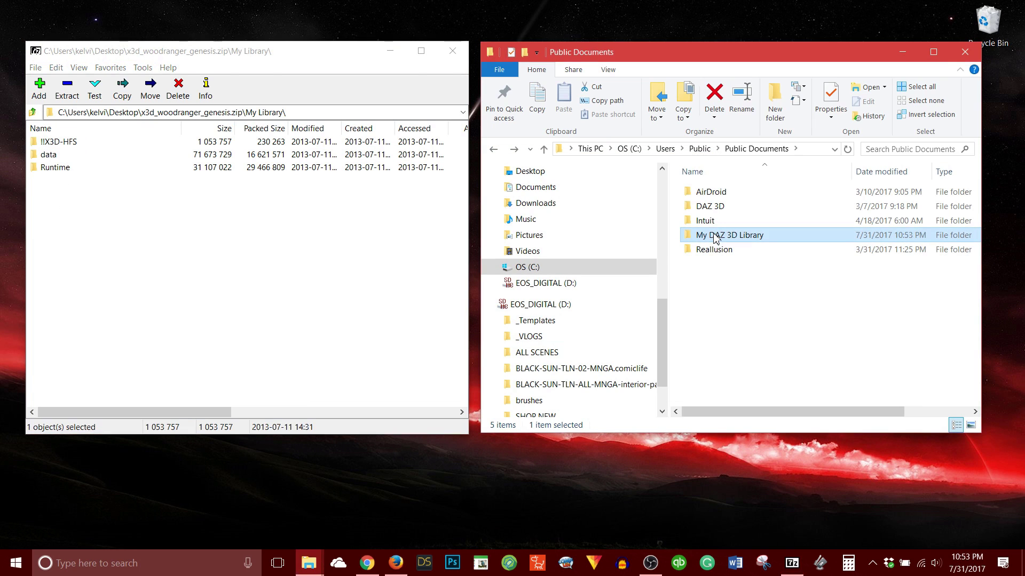
double_click(686, 236)
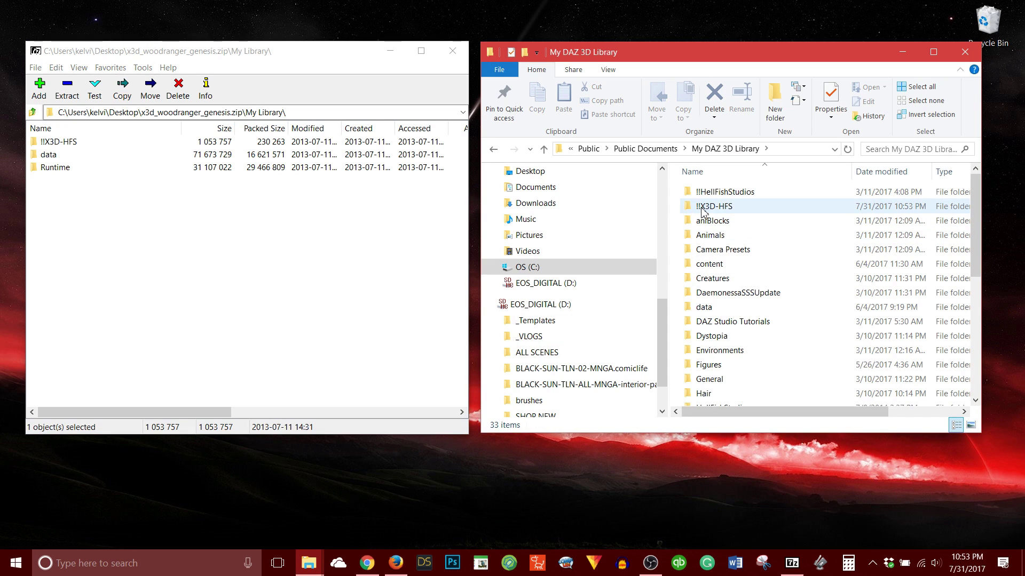
Step: Compare the archive's My Library with My DAZ 3D Library from their parent folders down, checking !!X3D-HFS in both, and select the archive's data folder
click(32, 112)
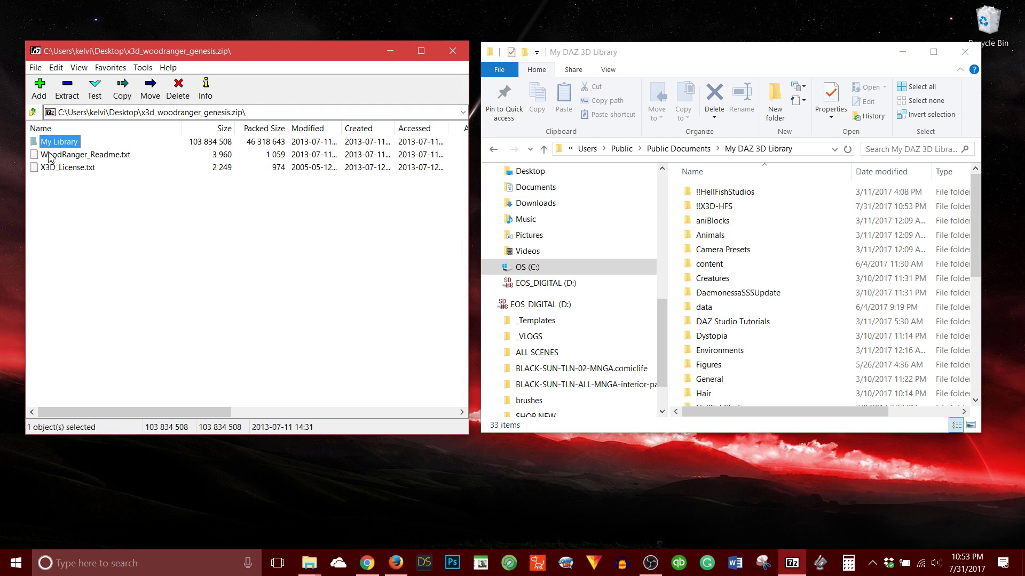
click(494, 151)
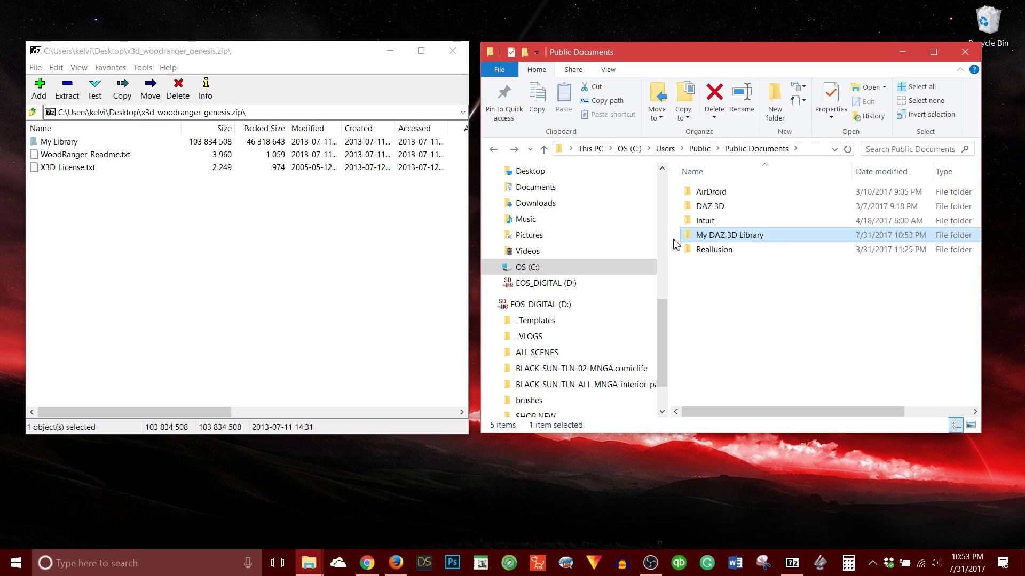
double_click(692, 238)
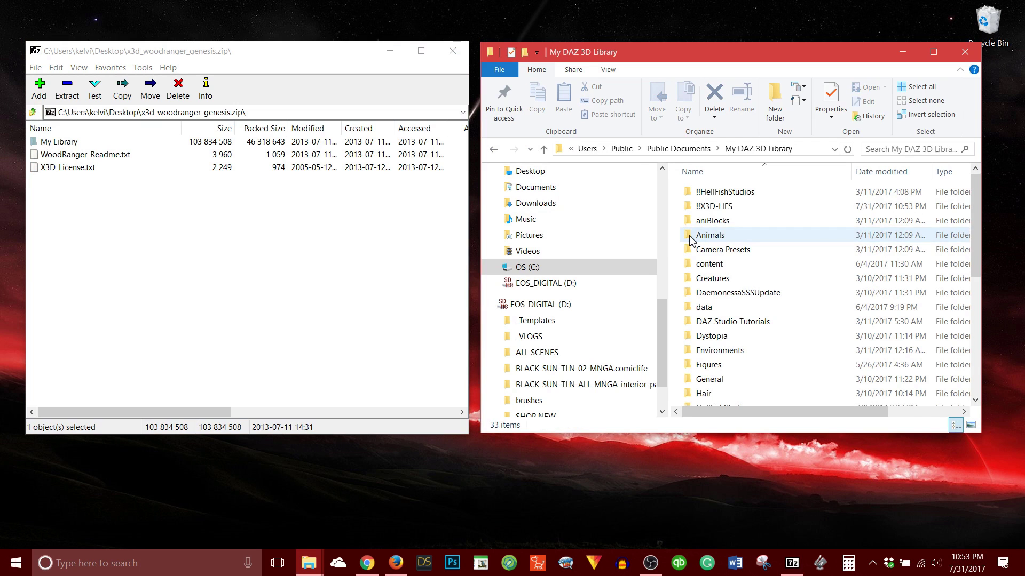
double_click(59, 142)
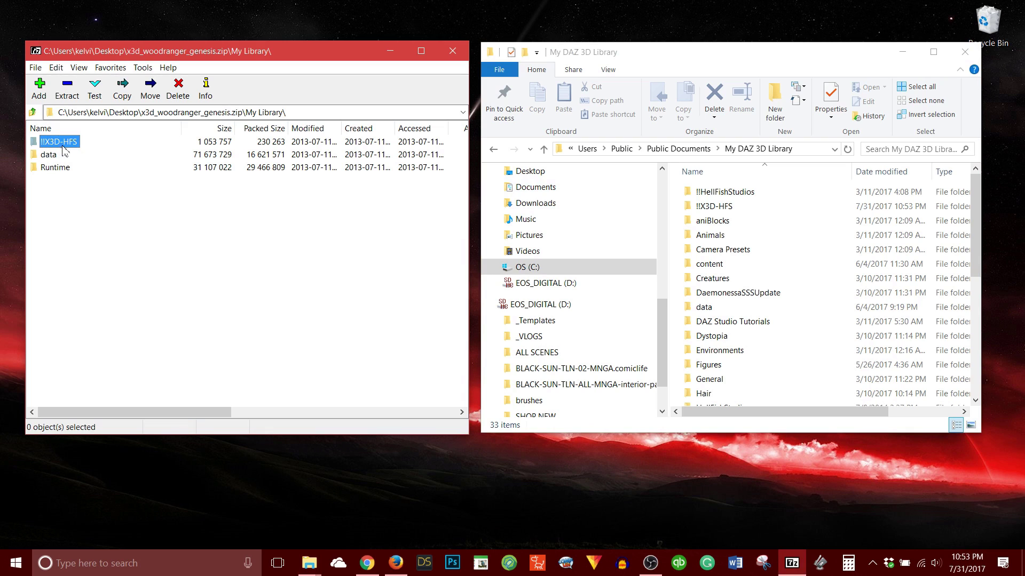
drag(75, 149, 708, 211)
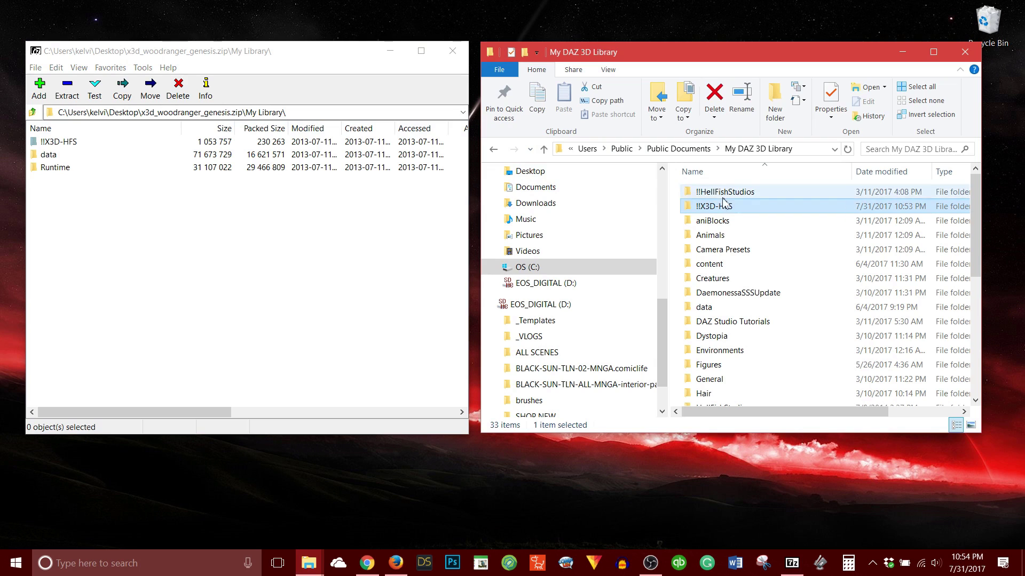
click(48, 156)
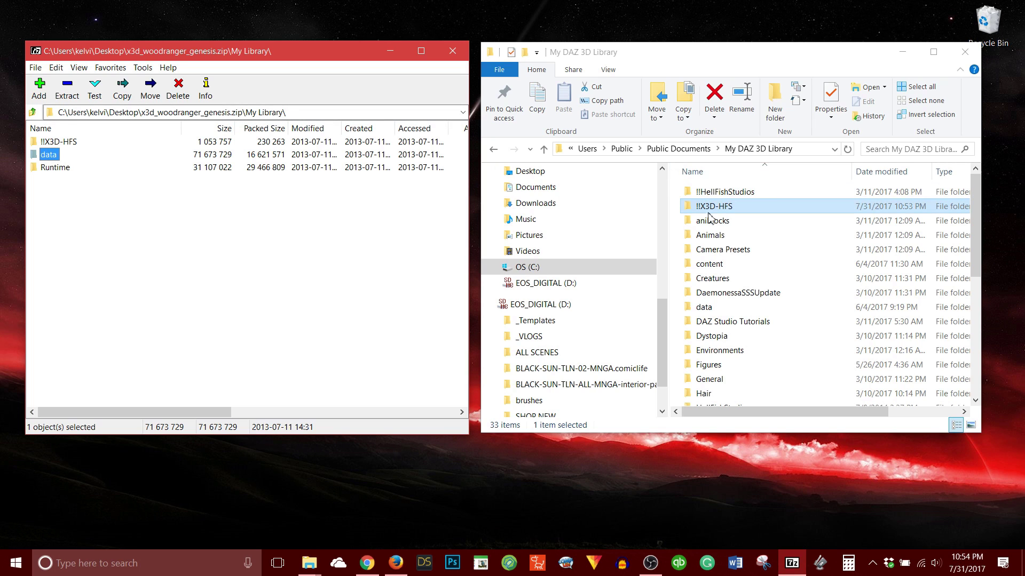
Step: Retrace both folder paths from Public Documents and the archive root to the two libraries, and reselect the archive's data folder
click(493, 151)
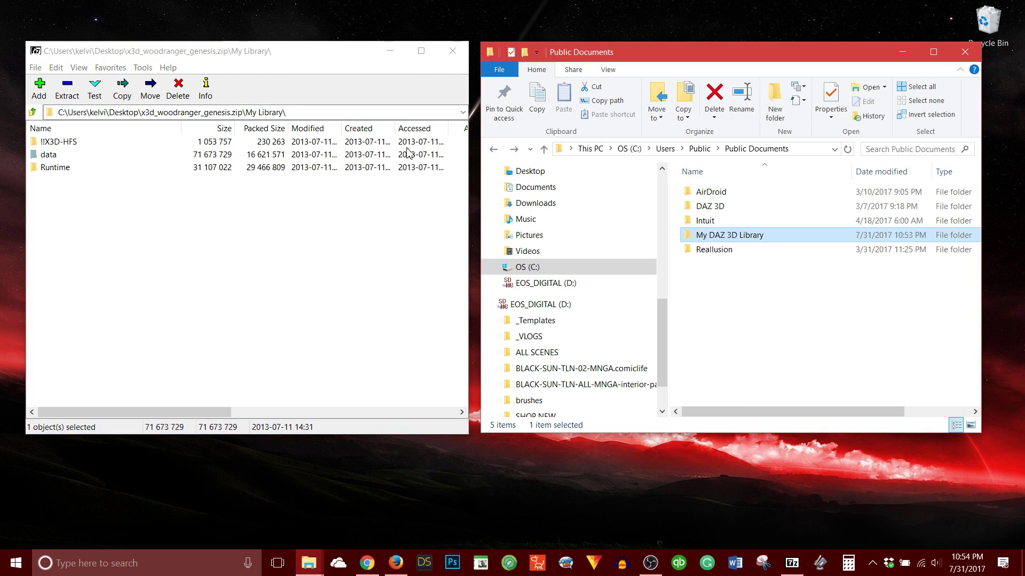
click(32, 112)
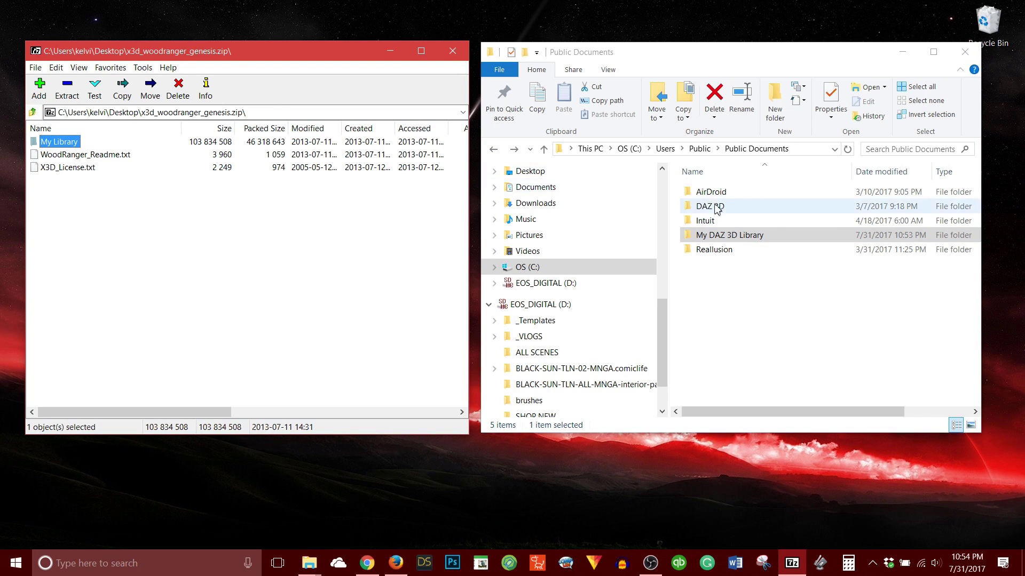
double_click(688, 238)
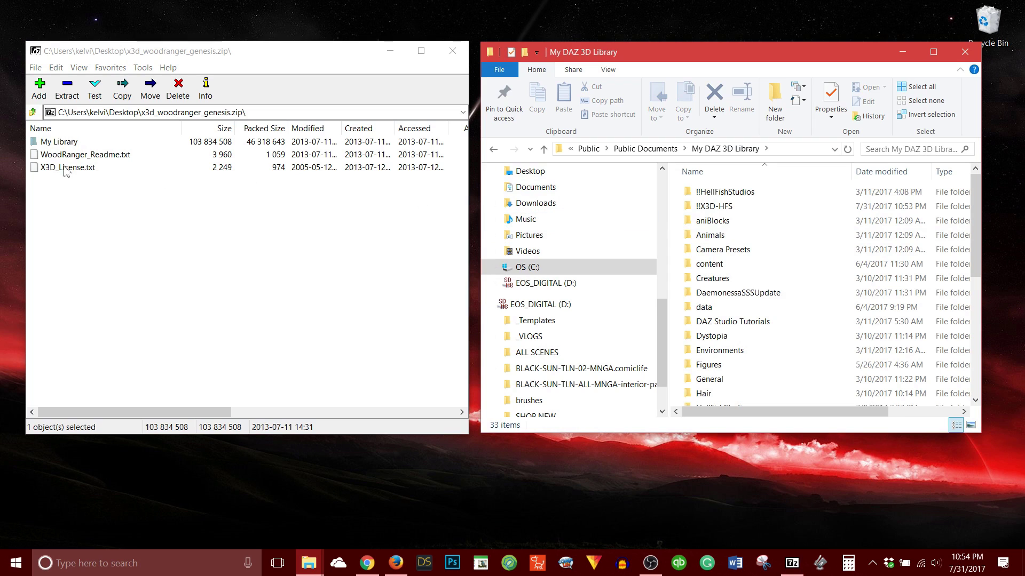
double_click(46, 142)
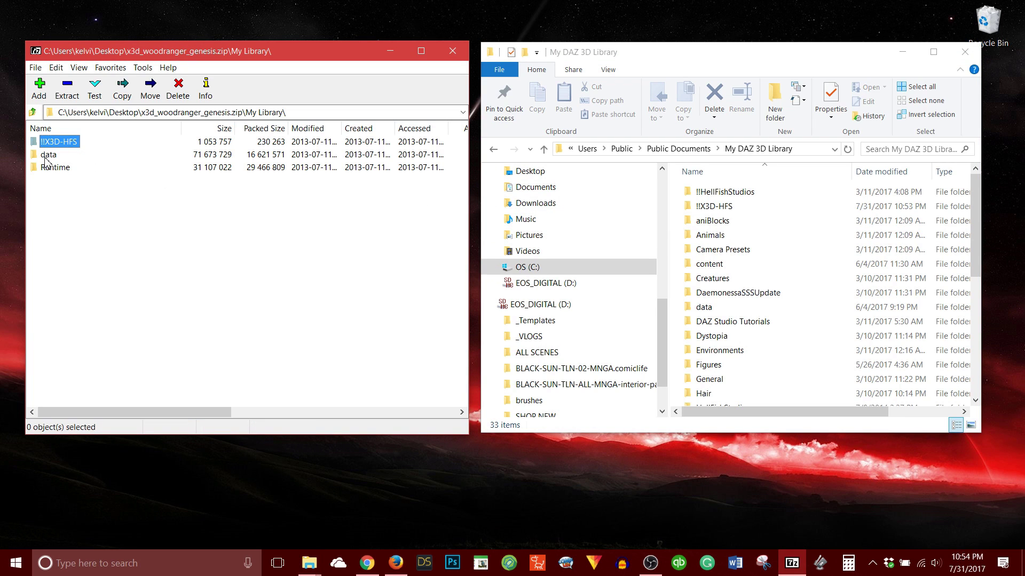
click(48, 155)
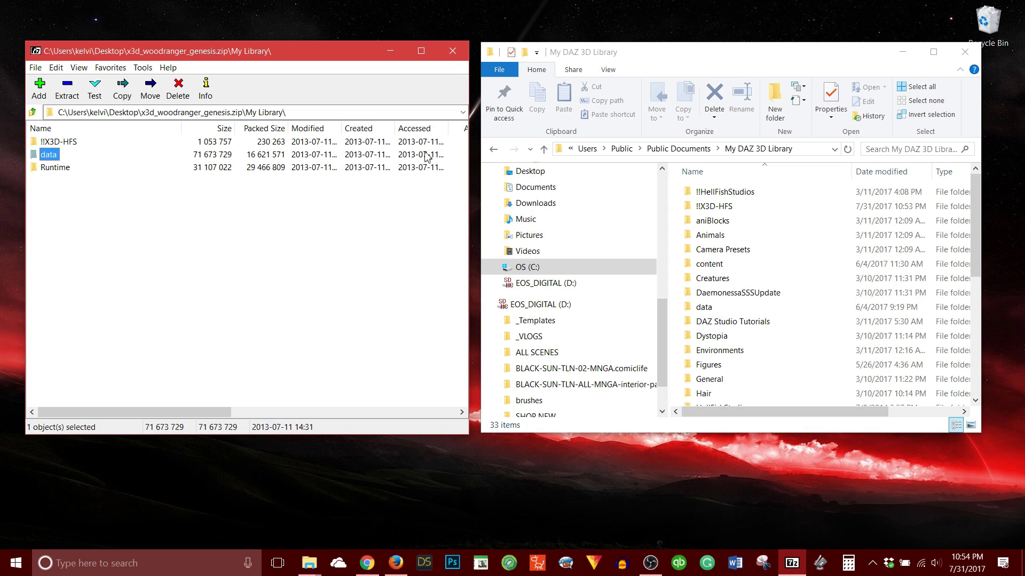
Step: Look through the library's data folder and copy the X3D-HFS folder from the archive's data folder into it
double_click(700, 309)
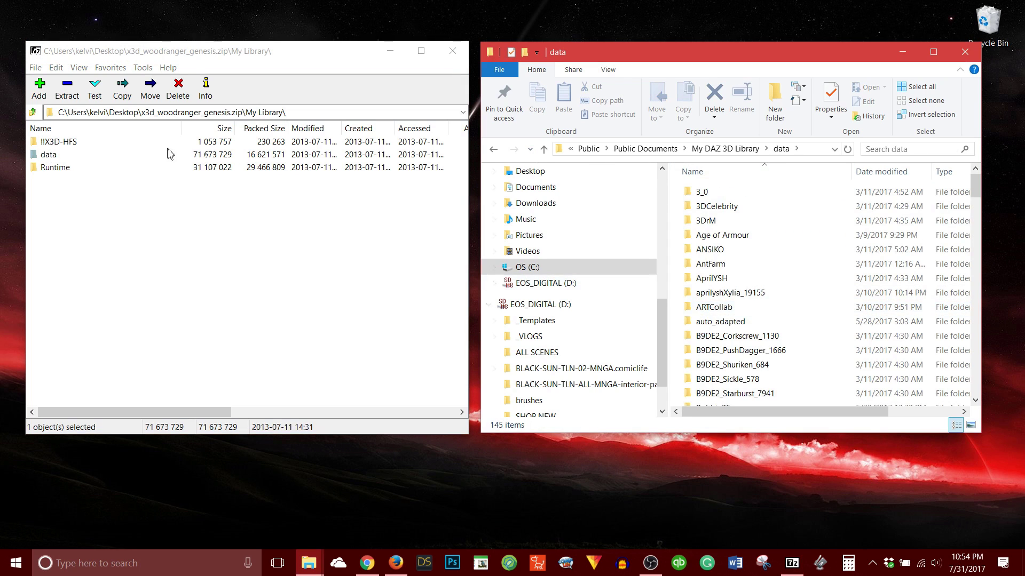
double_click(53, 156)
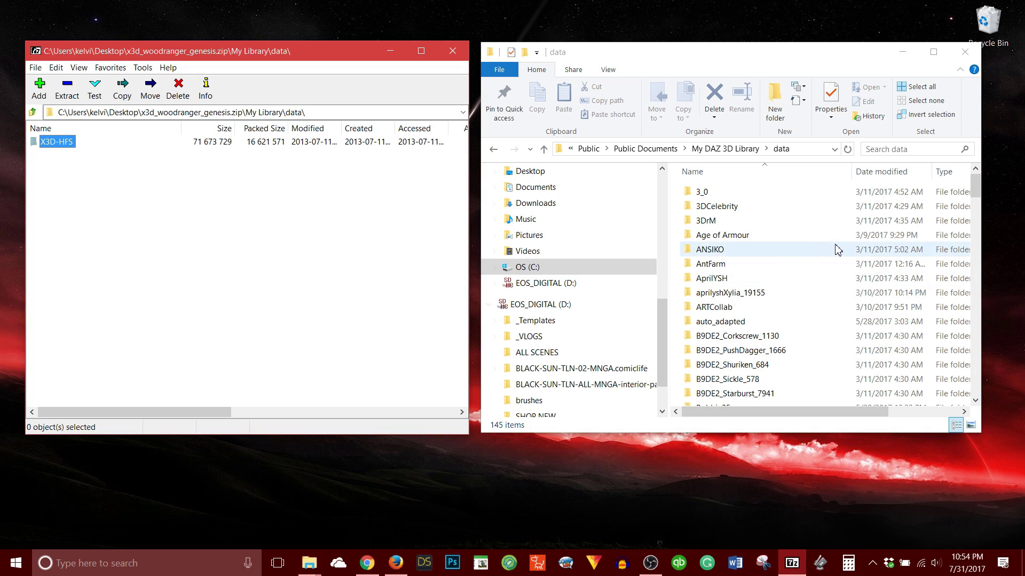
scroll(838, 249, down, 20)
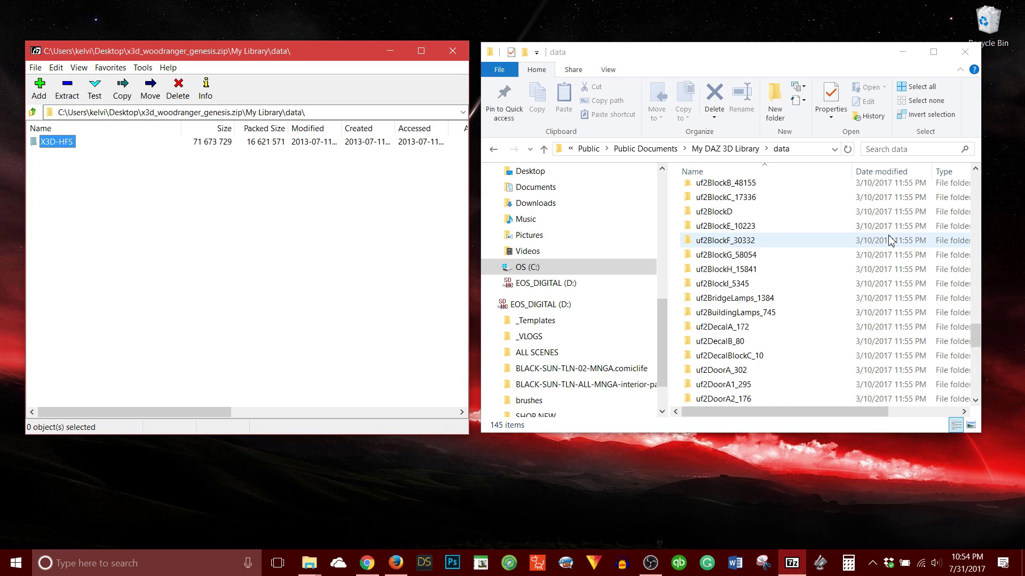
scroll(886, 237, up, 20)
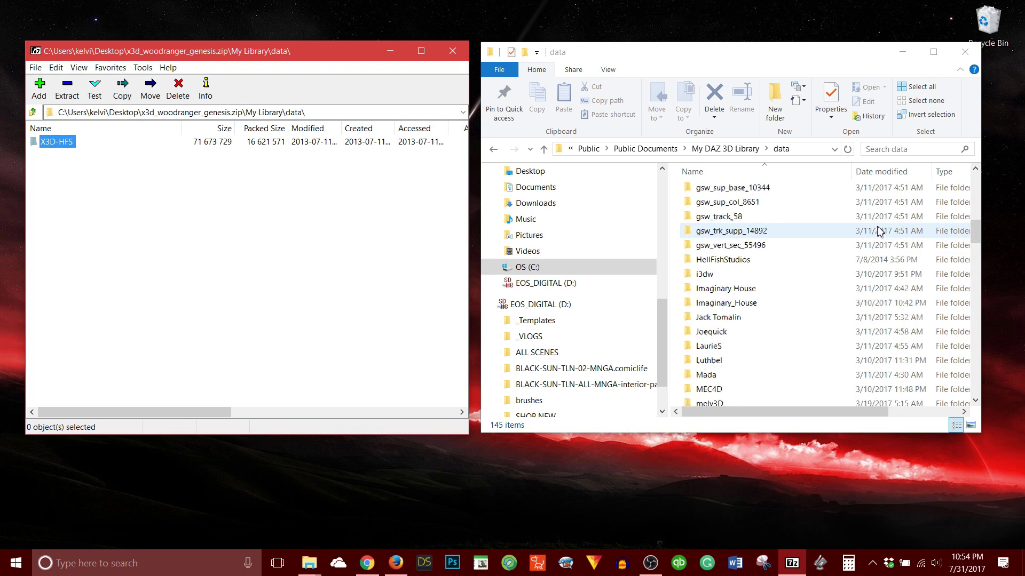
scroll(878, 230, up, 10)
click(493, 150)
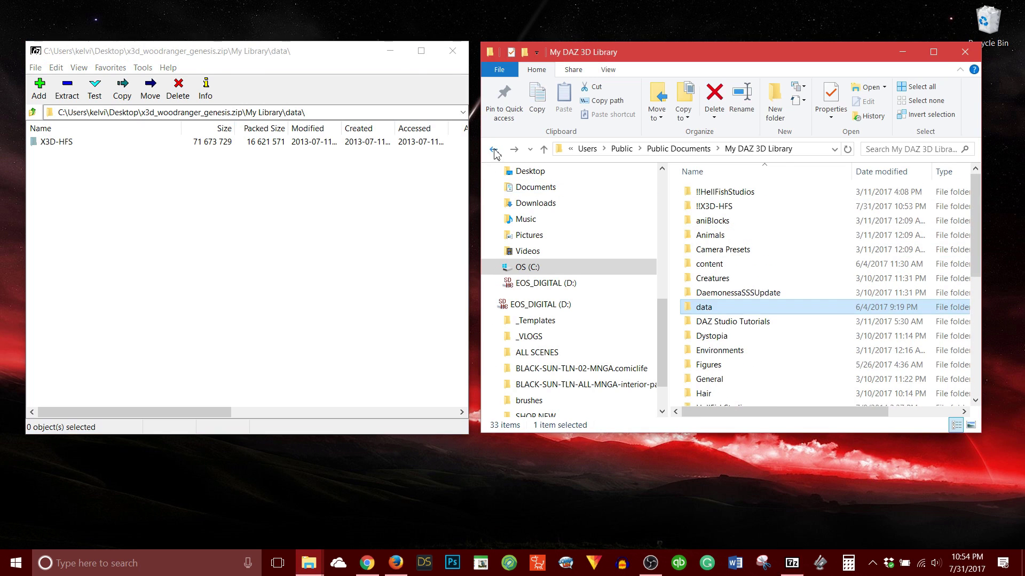
click(35, 143)
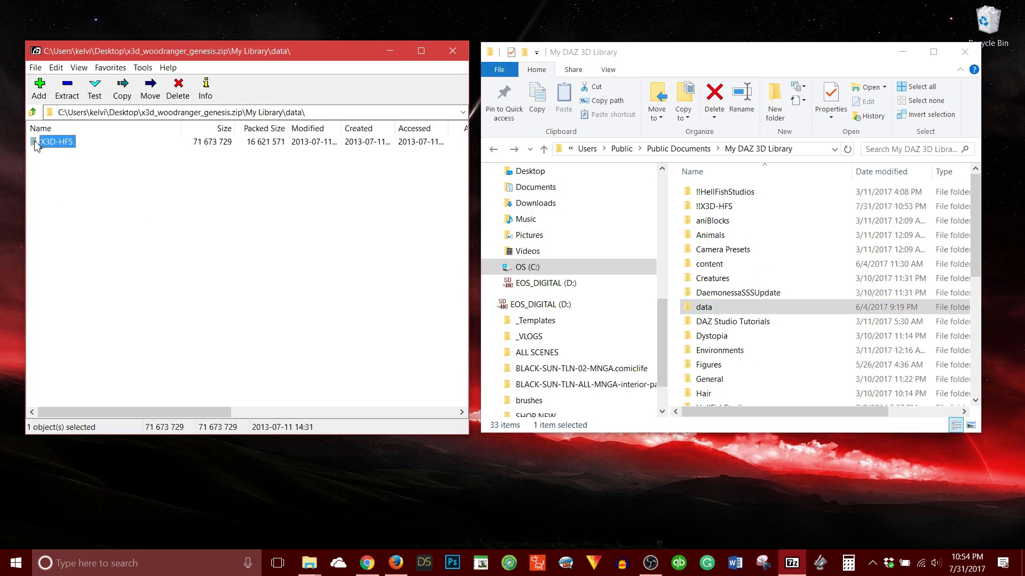
drag(36, 143, 704, 310)
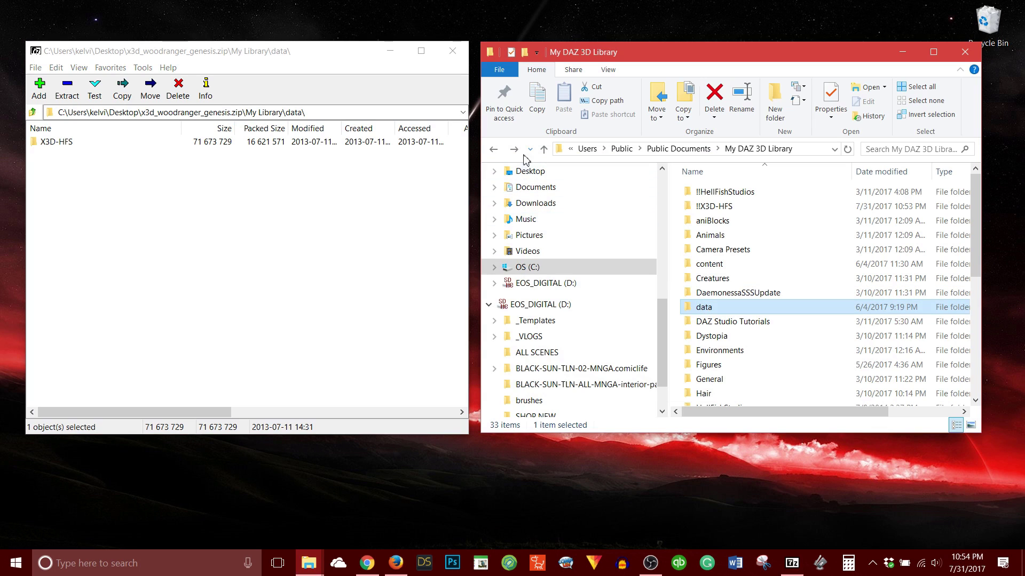
Step: Return File Explorer to Public Documents, review the archive from its root level, and select the Runtime folder in its My Library
click(494, 150)
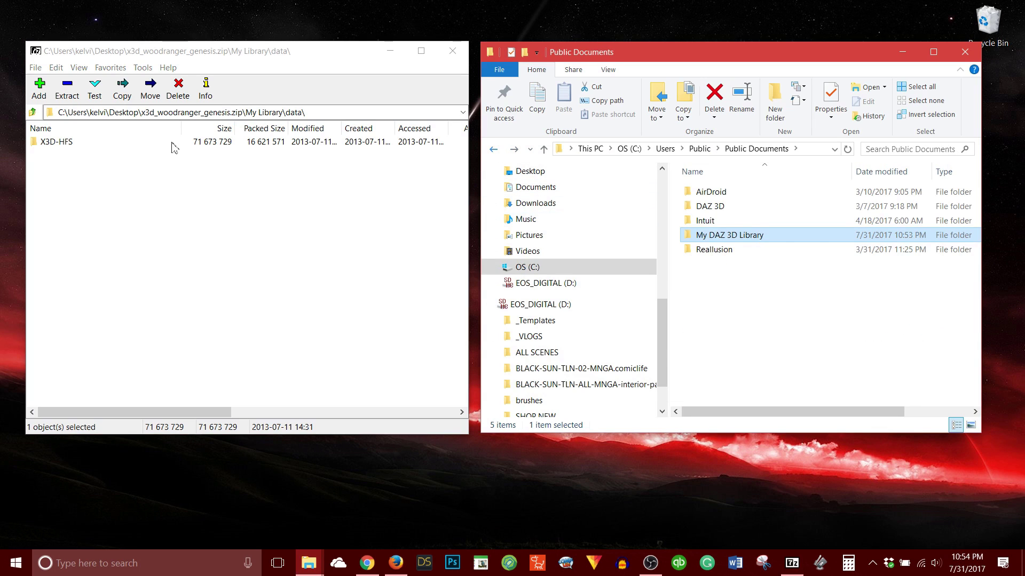
click(33, 113)
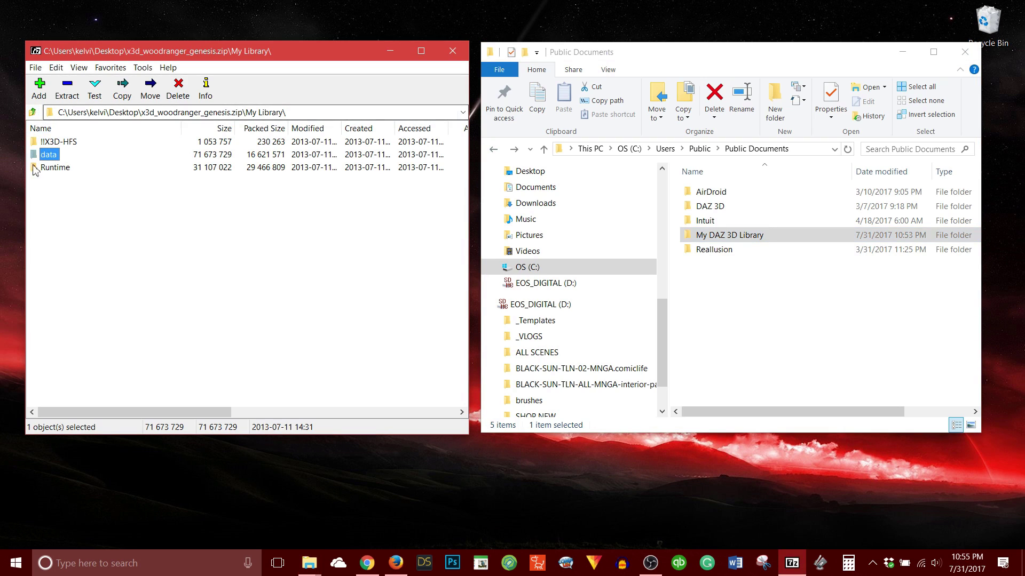
click(33, 112)
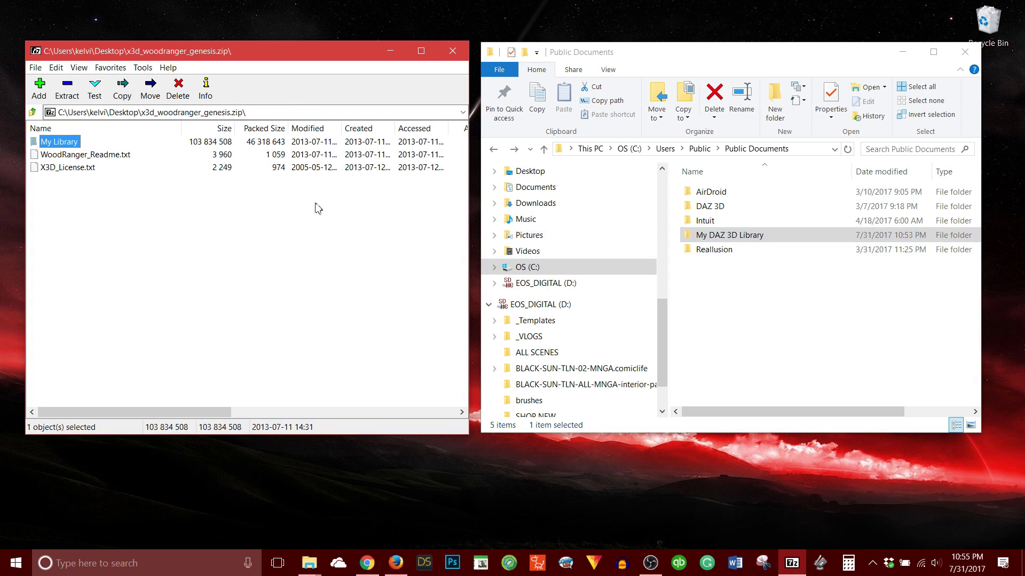
double_click(36, 142)
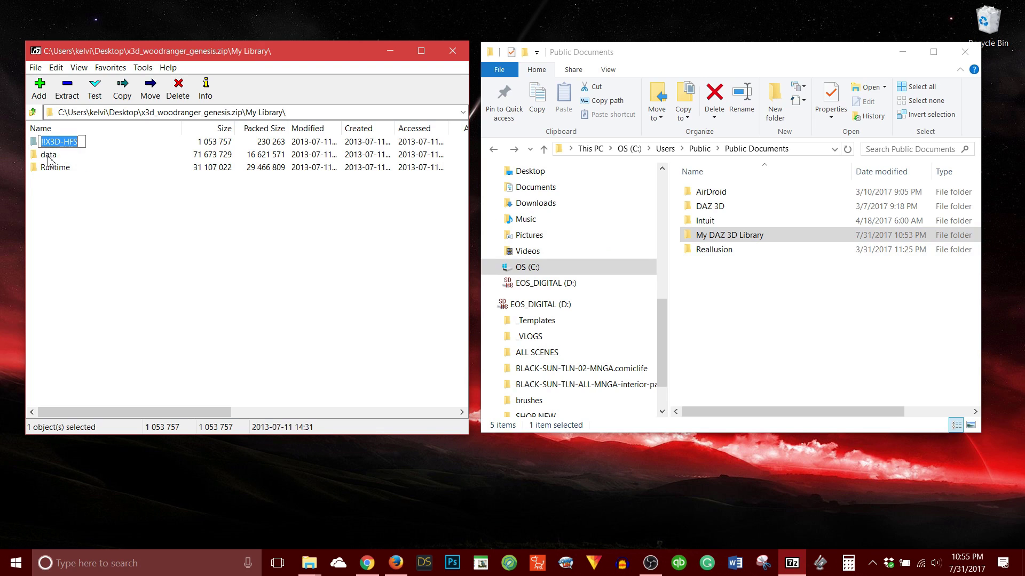
click(49, 155)
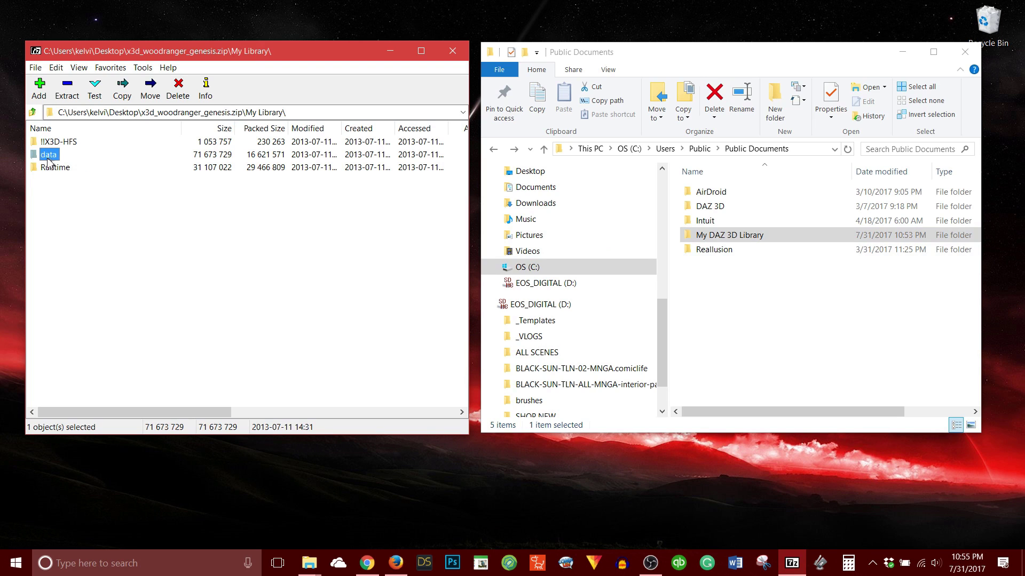
click(51, 170)
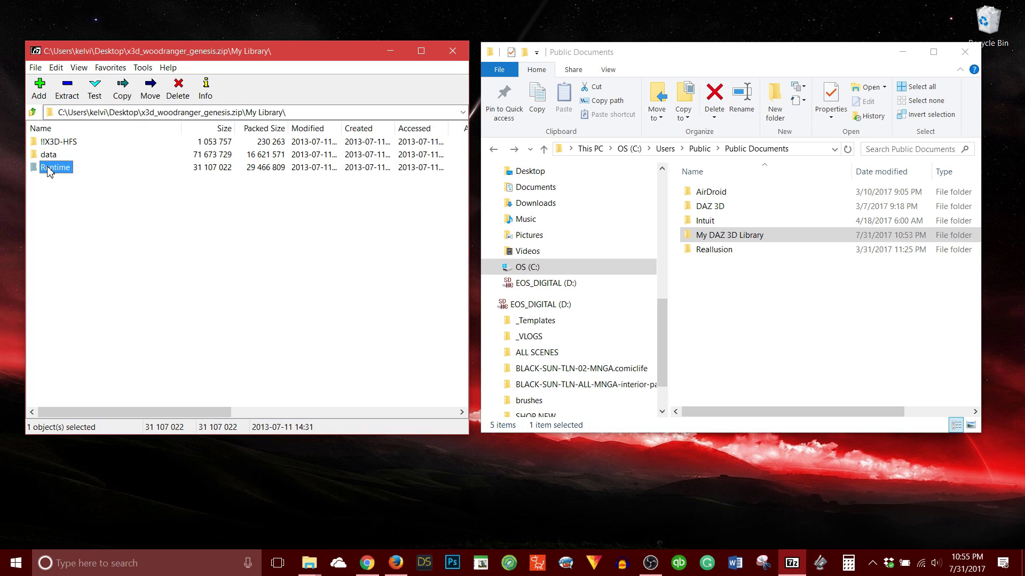
Step: Open My DAZ 3D Library in File Explorer and select its Runtime folder
drag(47, 170, 692, 239)
double_click(693, 238)
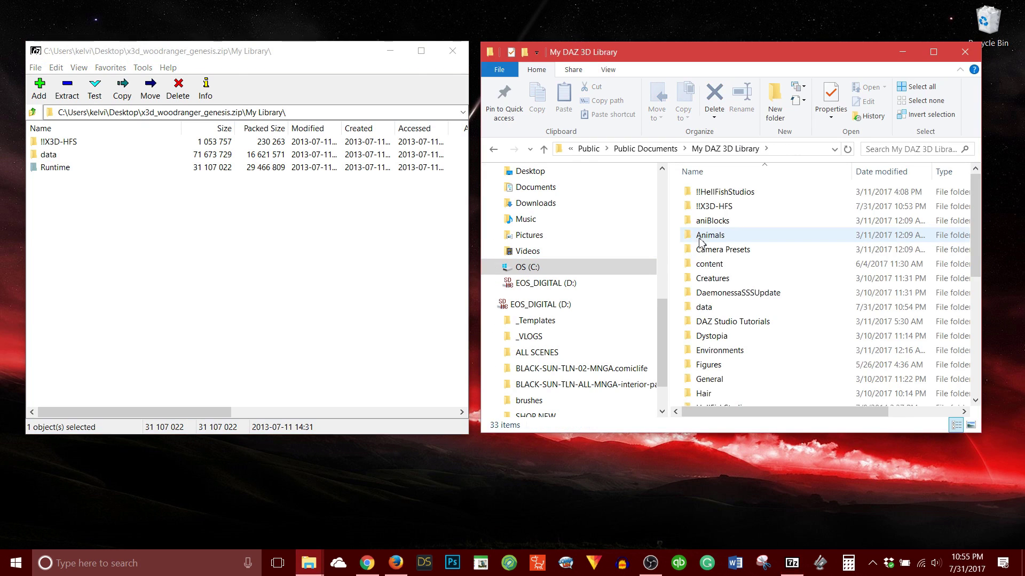
scroll(788, 310, down, 2)
scroll(787, 310, down, 2)
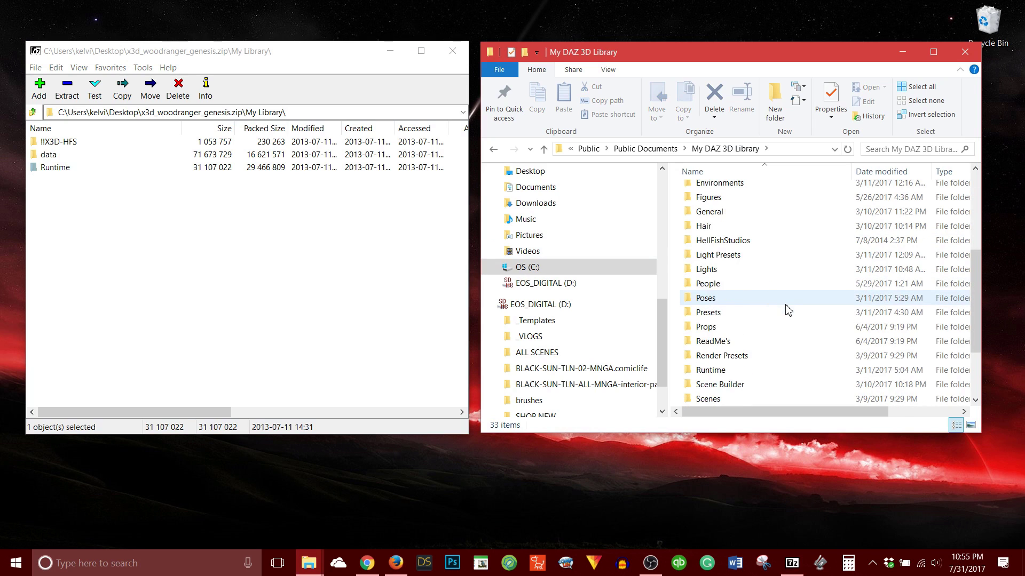
click(709, 369)
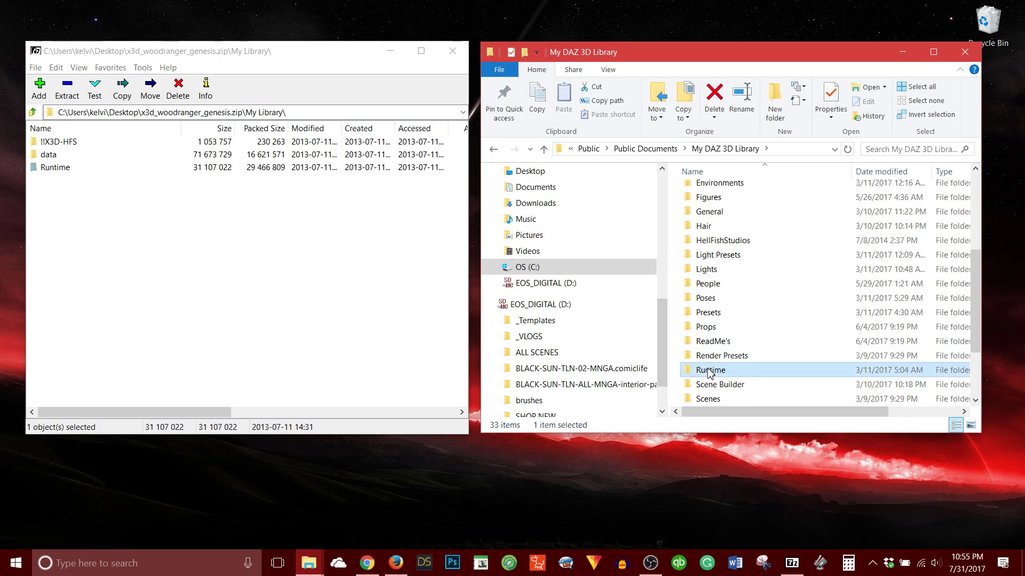
scroll(795, 352, down, 2)
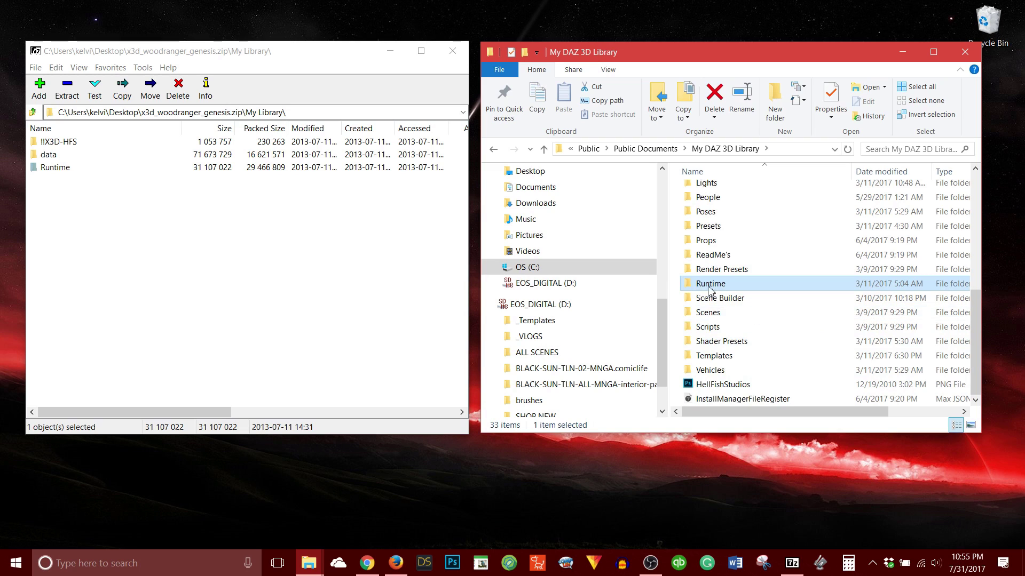
Step: Open the archive's Runtime folder and open Runtime\Textures in My DAZ 3D Library
click(45, 168)
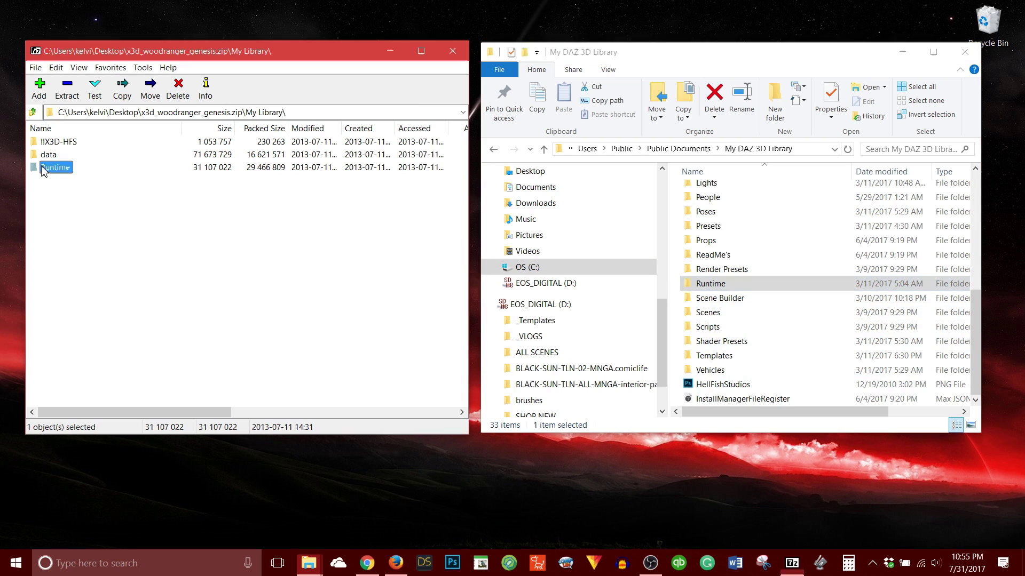
click(43, 168)
click(38, 172)
double_click(37, 169)
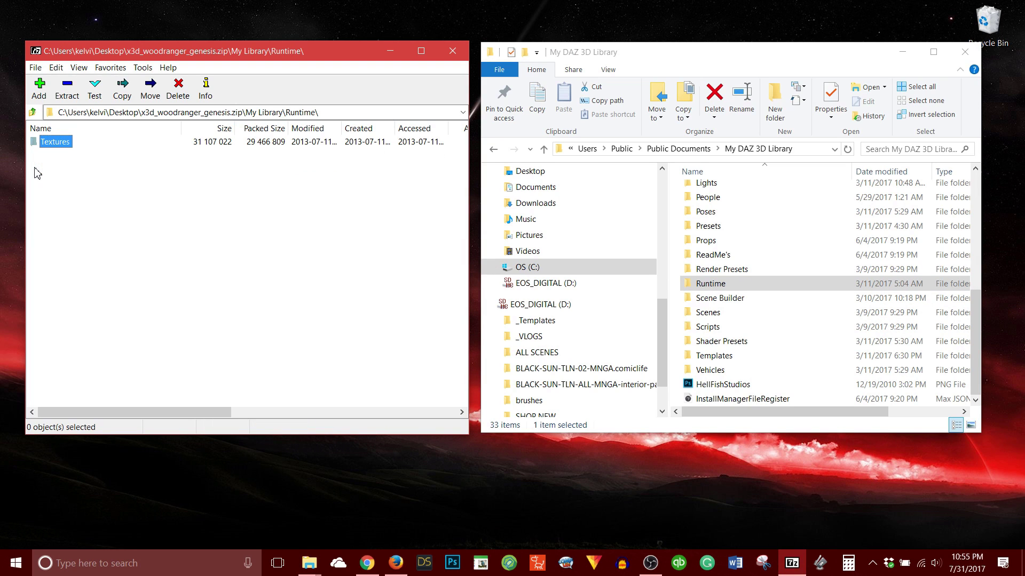
double_click(691, 284)
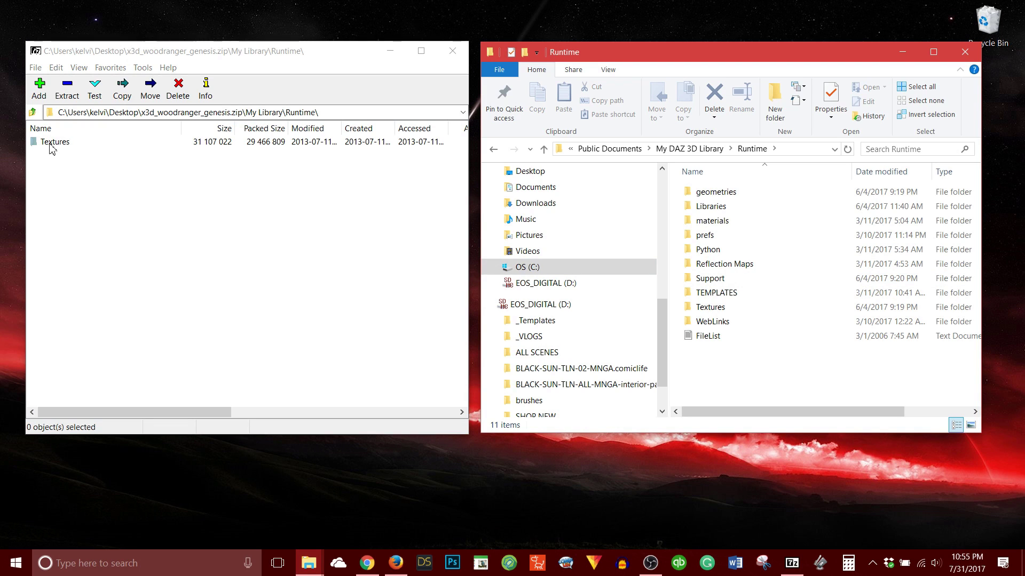
double_click(708, 307)
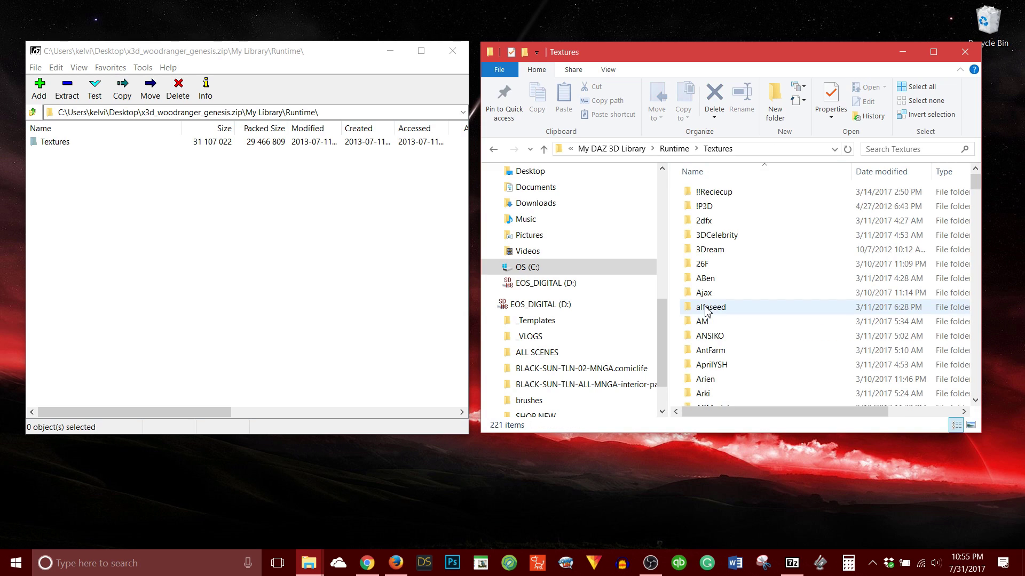
Step: Copy the X3D-HFS folder from the archive's Runtime\Textures folder into Runtime\Textures of My DAZ 3D Library
double_click(48, 142)
click(42, 175)
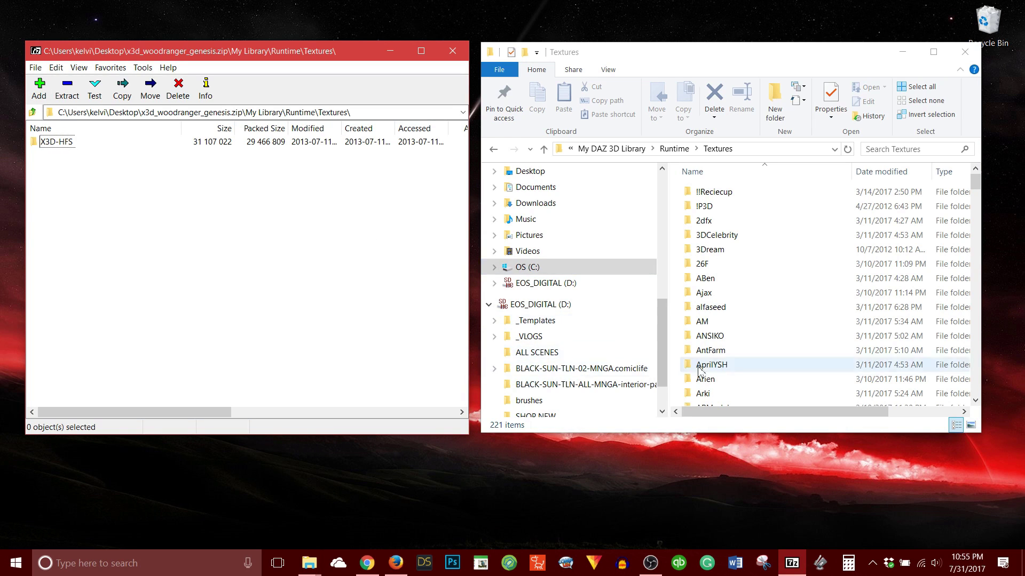
click(493, 149)
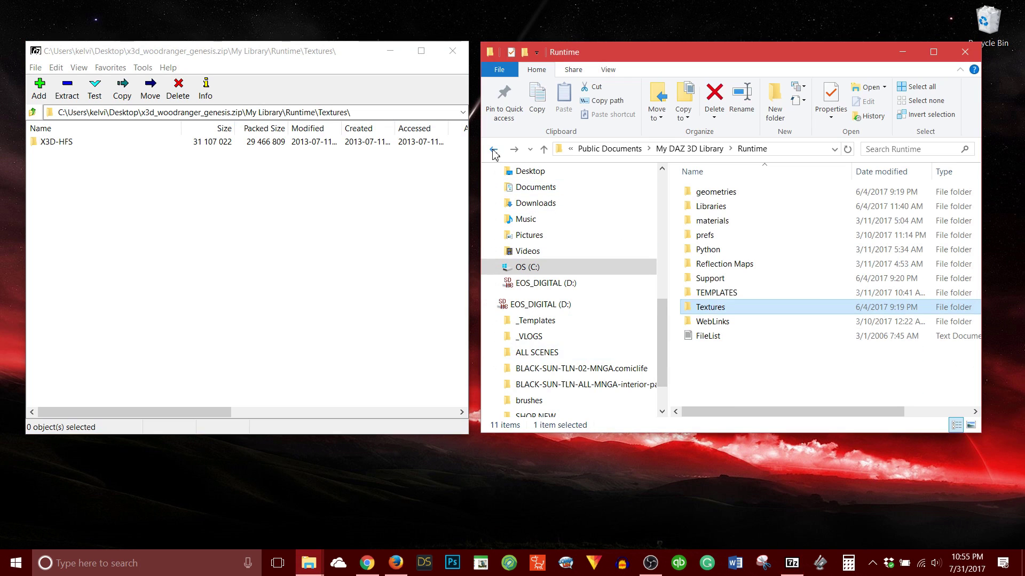
click(36, 143)
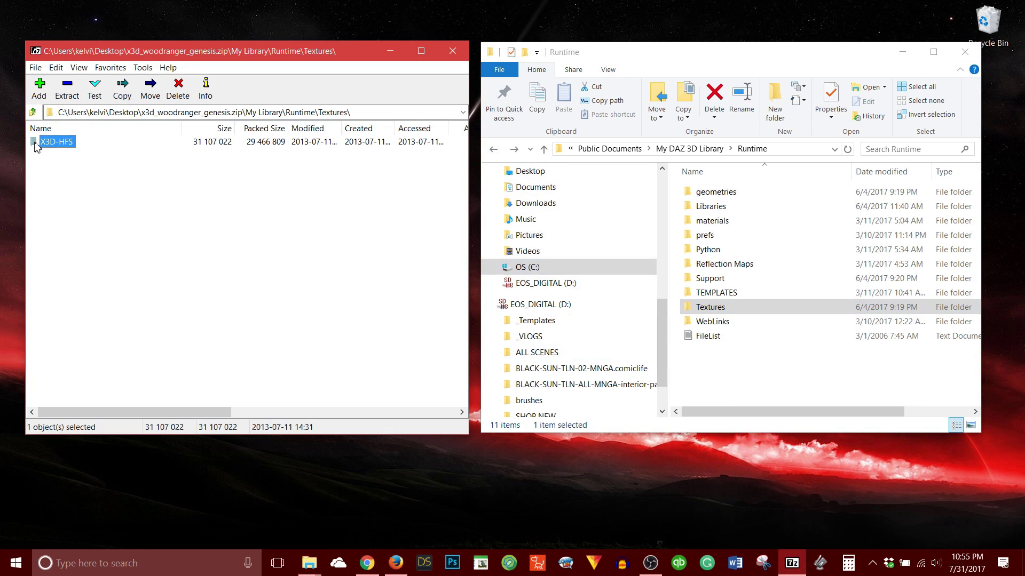
drag(36, 145, 704, 311)
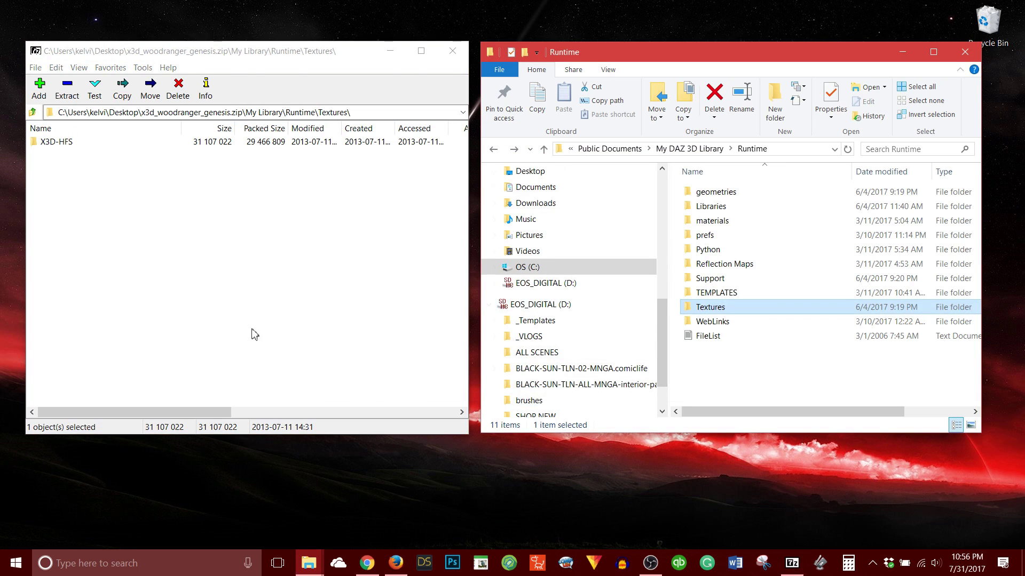
Step: Return the archive to its root level and point out X3D_License.txt and WoodRanger_Readme.txt
click(34, 112)
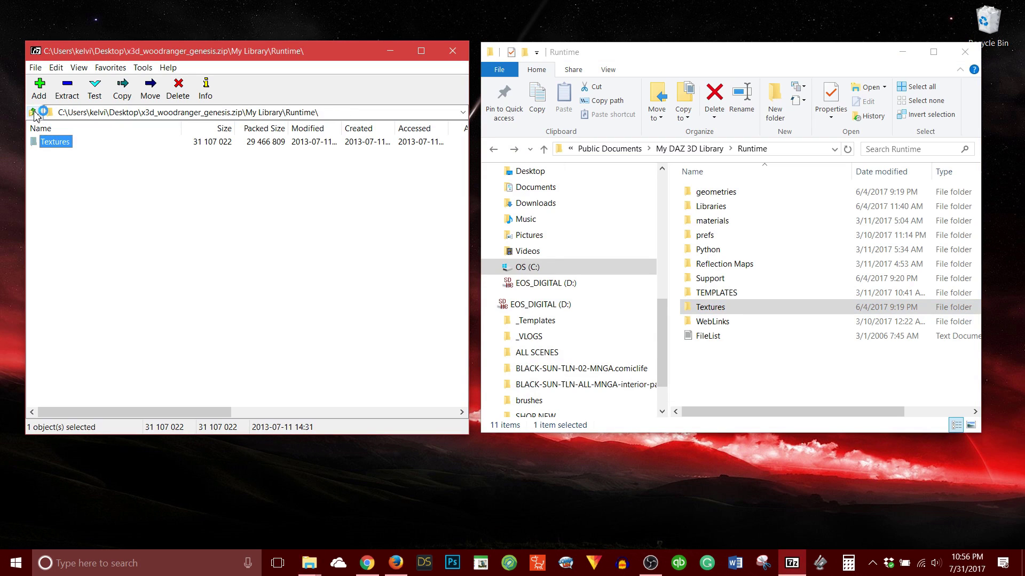
click(34, 113)
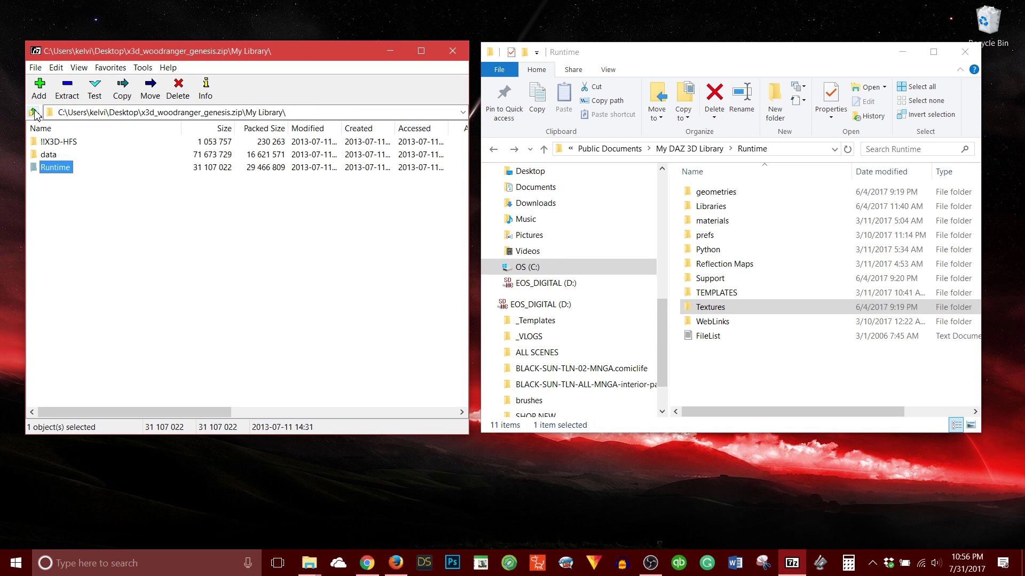
click(34, 112)
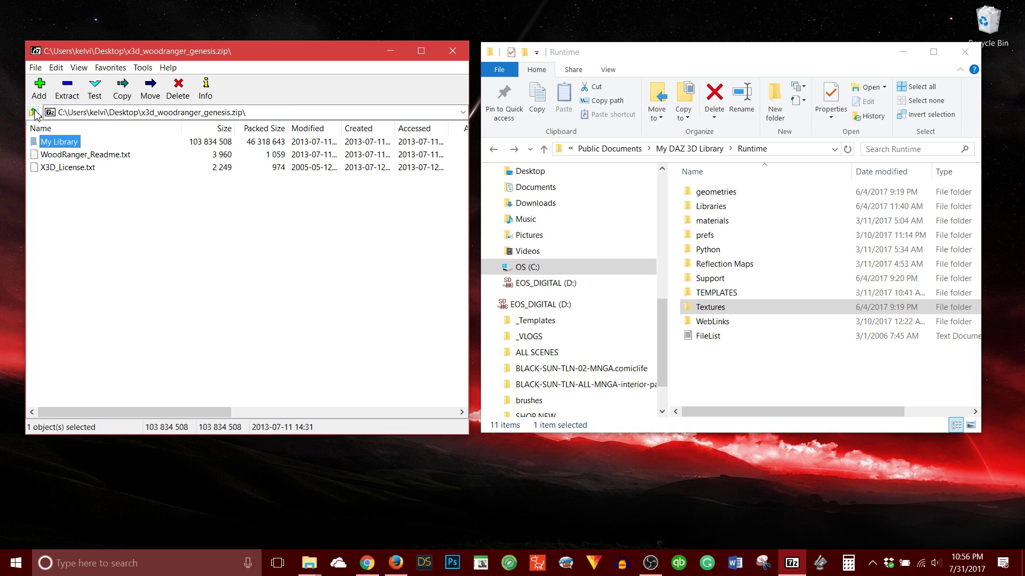
click(45, 168)
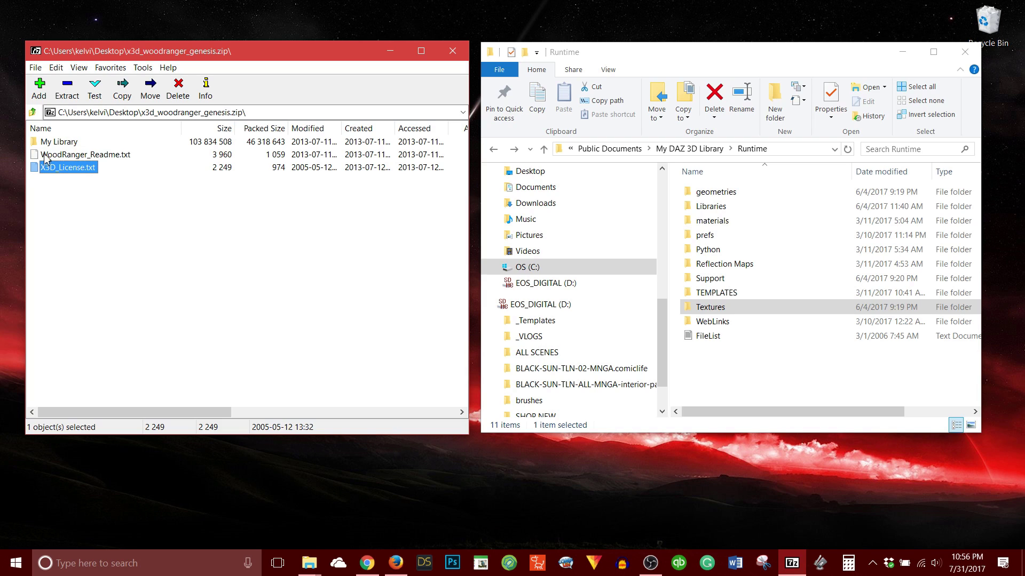
click(45, 156)
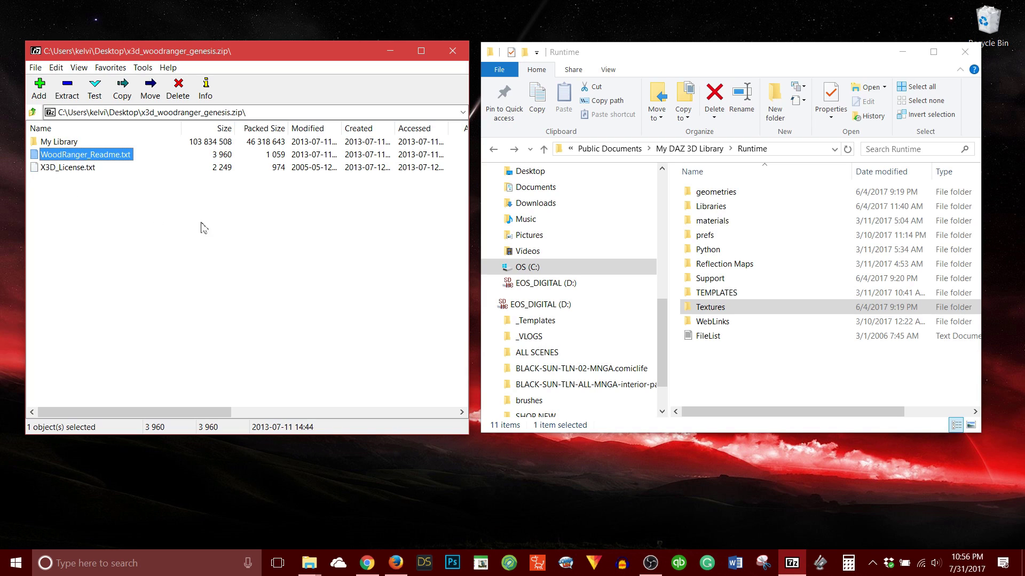
Step: Open the archive's My Library and My DAZ 3D Library in File Explorer to check the copied !!X3D-HFS folder
click(494, 149)
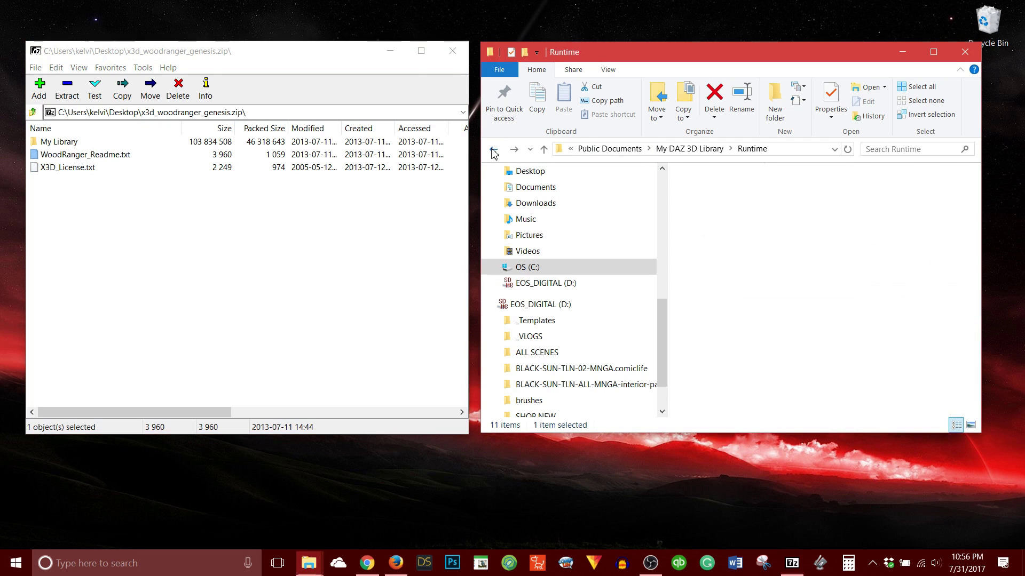
click(493, 150)
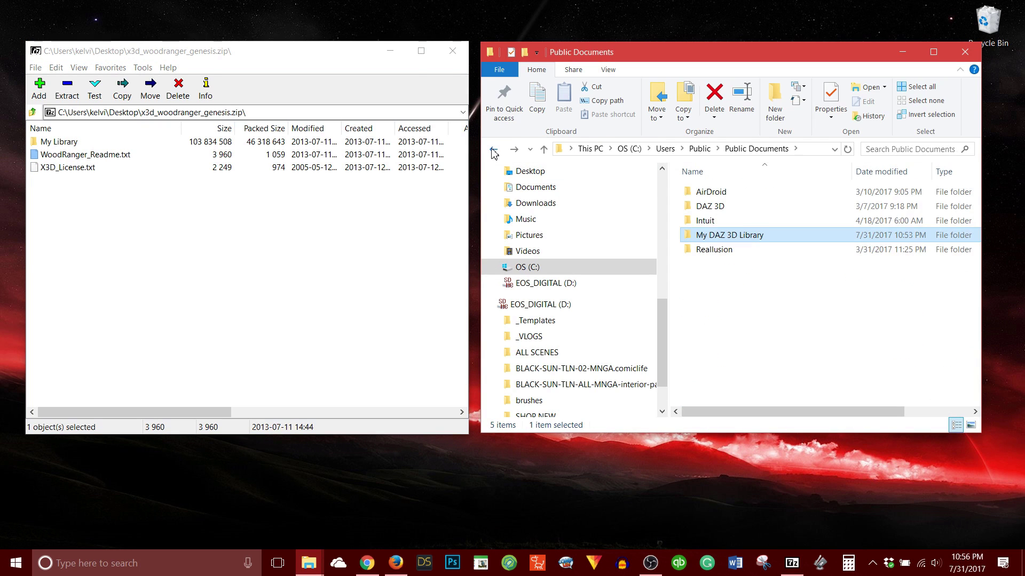
double_click(46, 143)
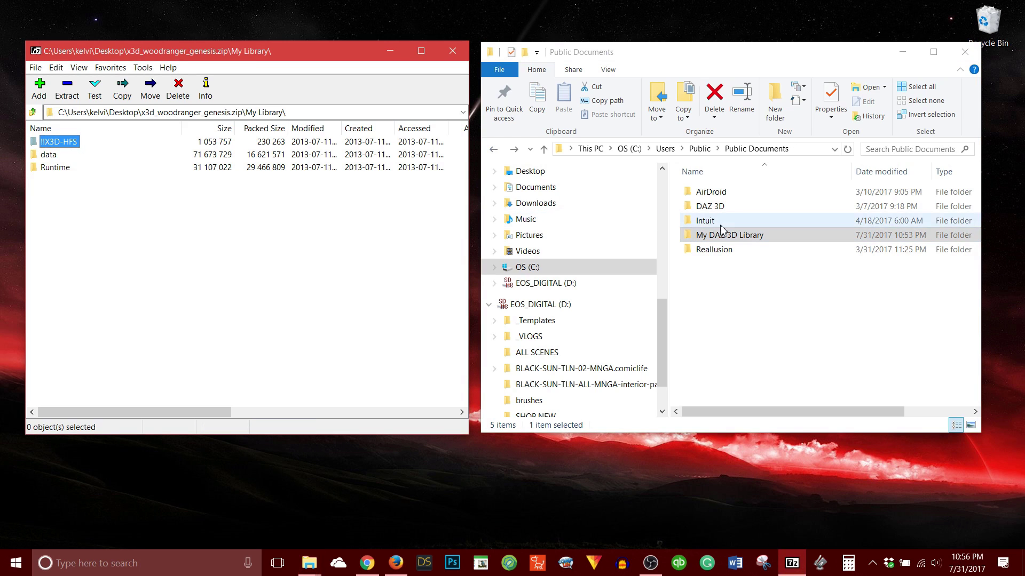
double_click(715, 235)
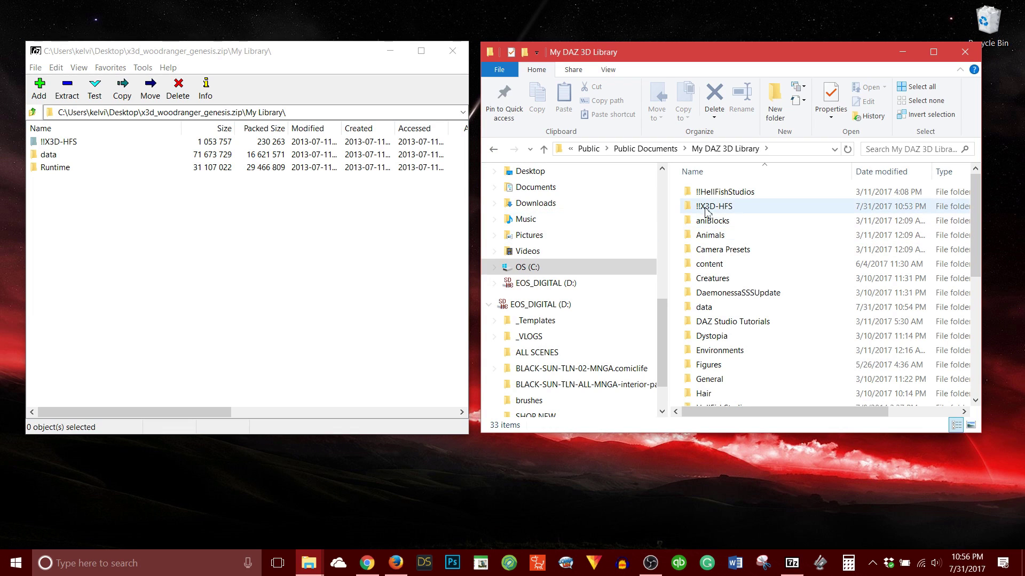
mouse_move(702, 213)
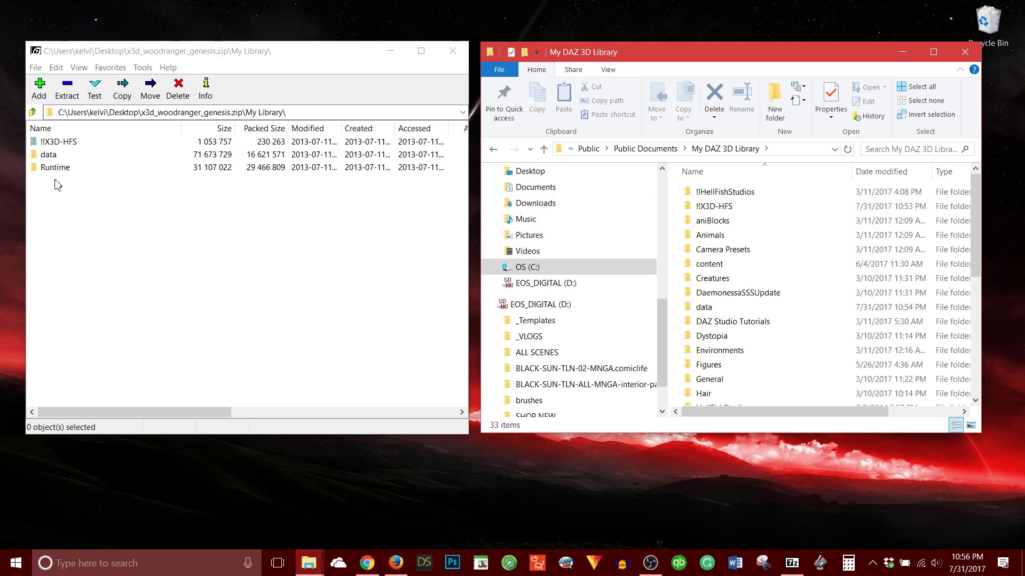
Step: Open the data folder in both the archive and the library and check the library's X3D-HFS folder
double_click(56, 155)
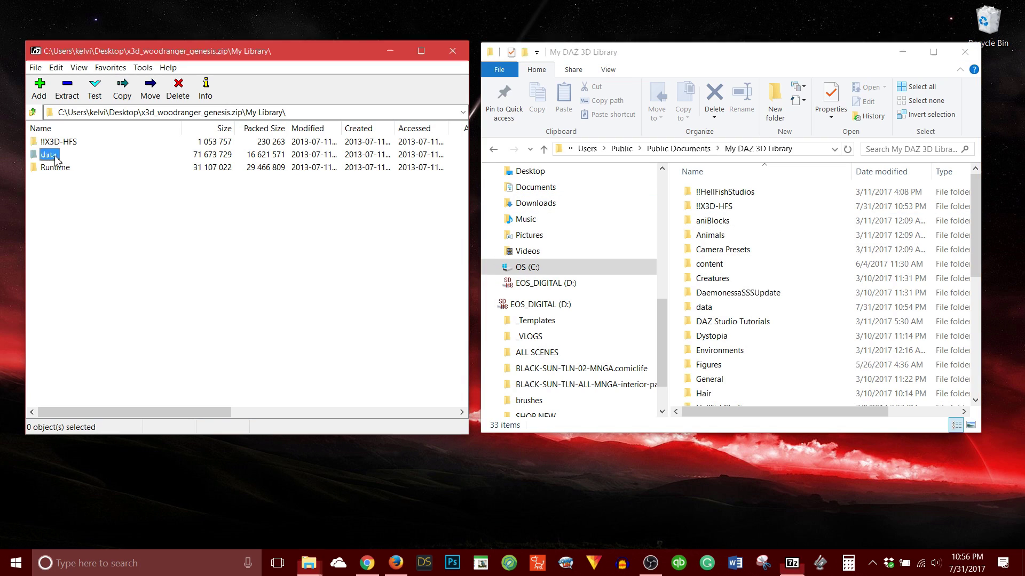
double_click(705, 308)
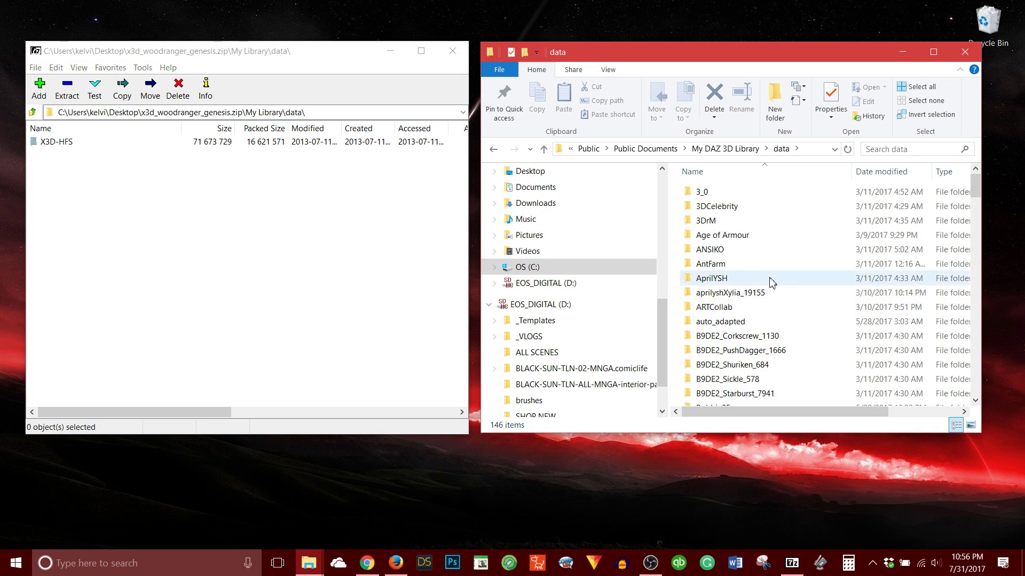
scroll(795, 288, down, 10)
scroll(828, 292, down, 20)
scroll(828, 293, down, 15)
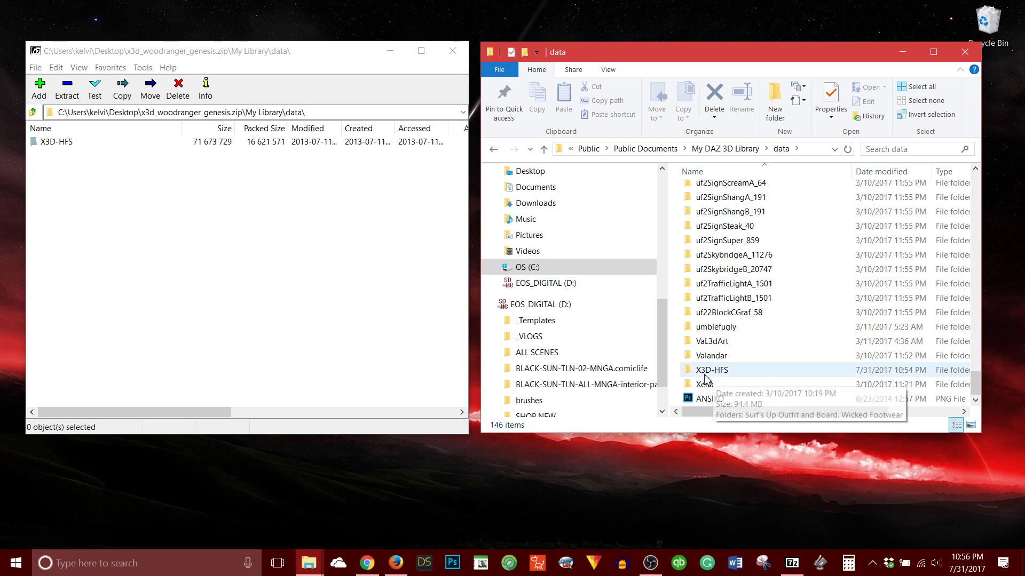
mouse_move(716, 377)
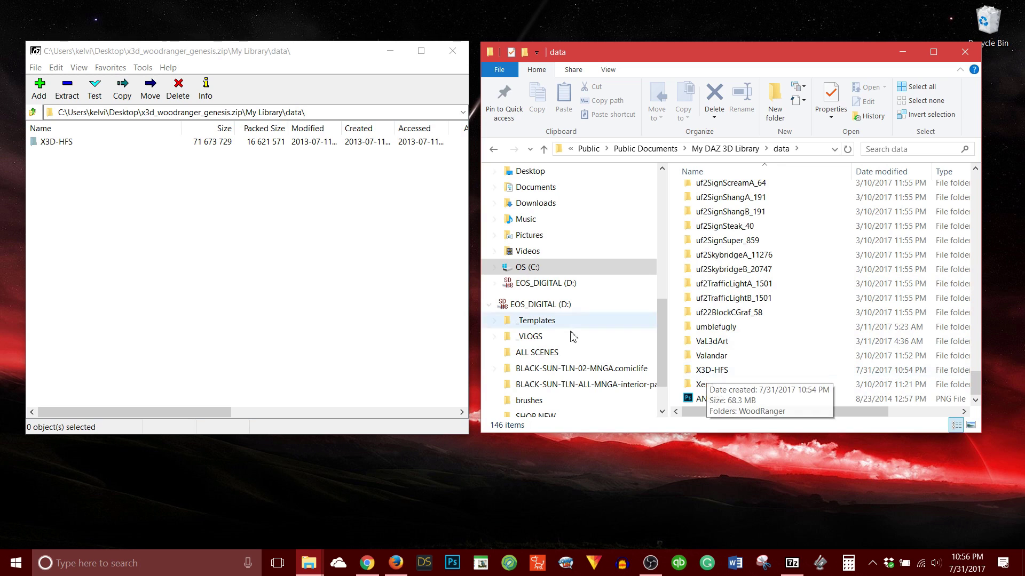
Step: Open Runtime\Textures in both the archive's My Library and My DAZ 3D Library
click(33, 112)
double_click(51, 167)
click(494, 149)
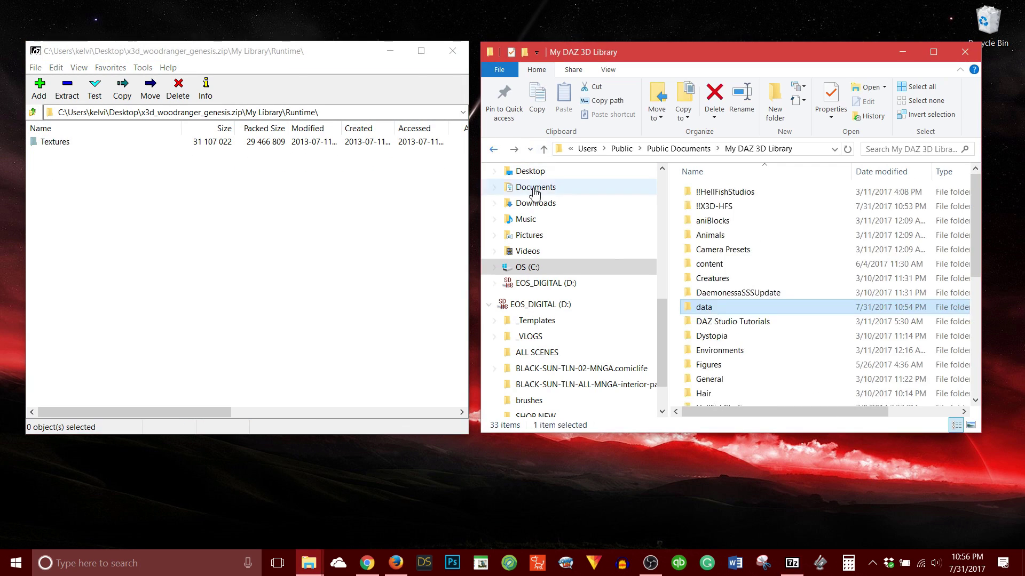
scroll(715, 341, down, 5)
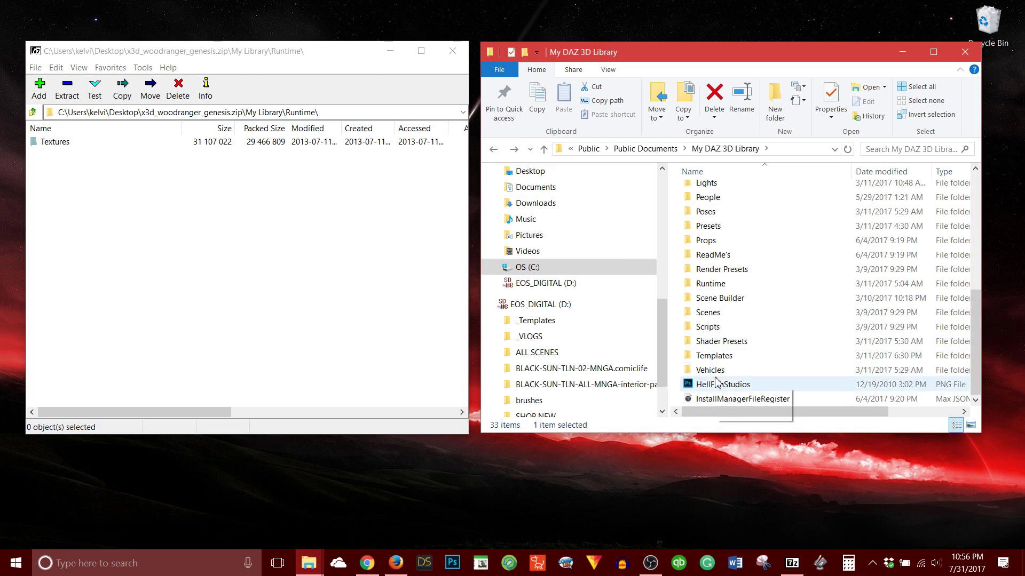
double_click(708, 285)
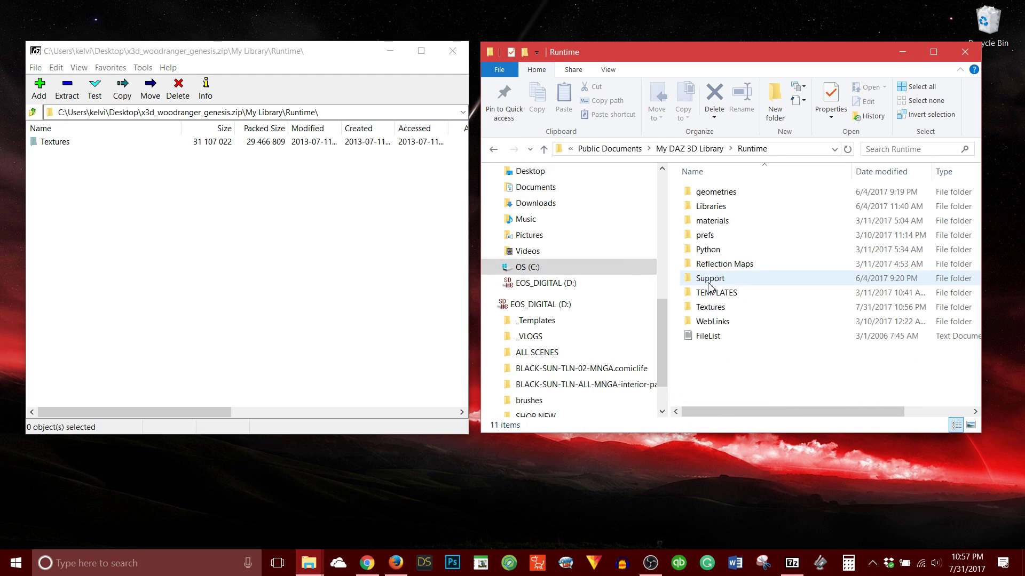
double_click(51, 142)
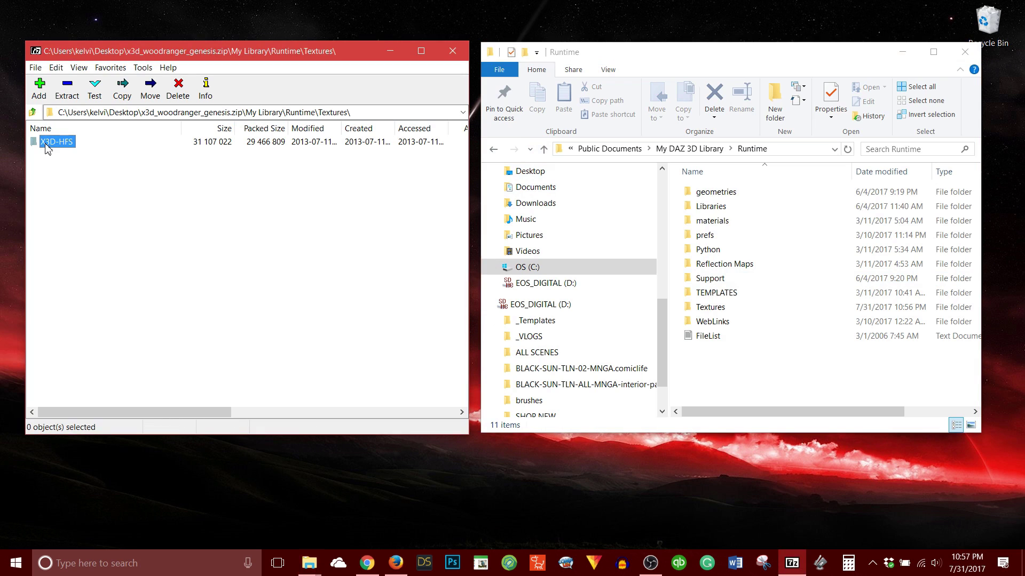
double_click(709, 307)
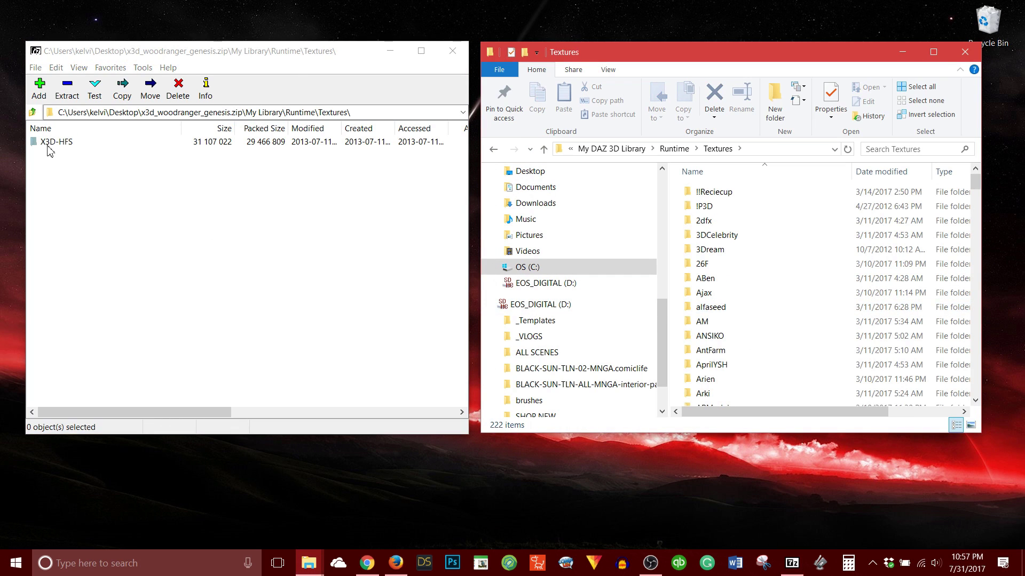
Step: Find the X3D-HFS folder in the library's Textures folder and open it
scroll(750, 313, down, 12)
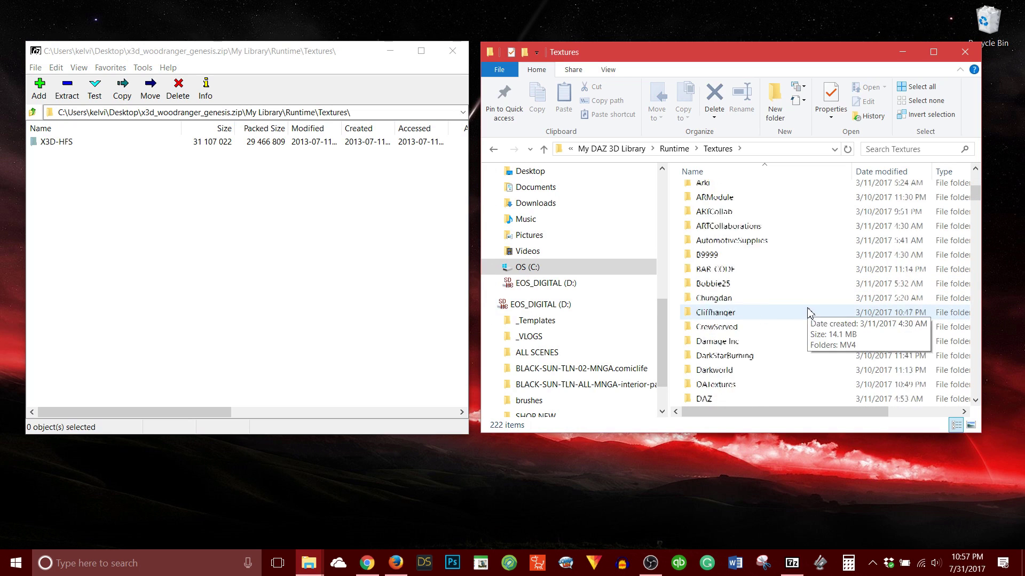
scroll(808, 314, down, 13)
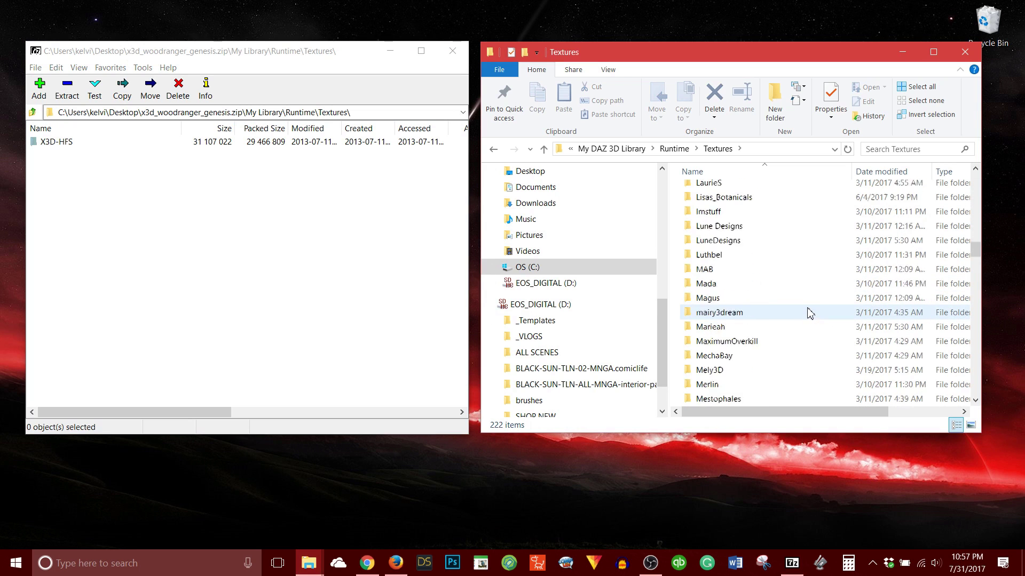
scroll(809, 313, down, 10)
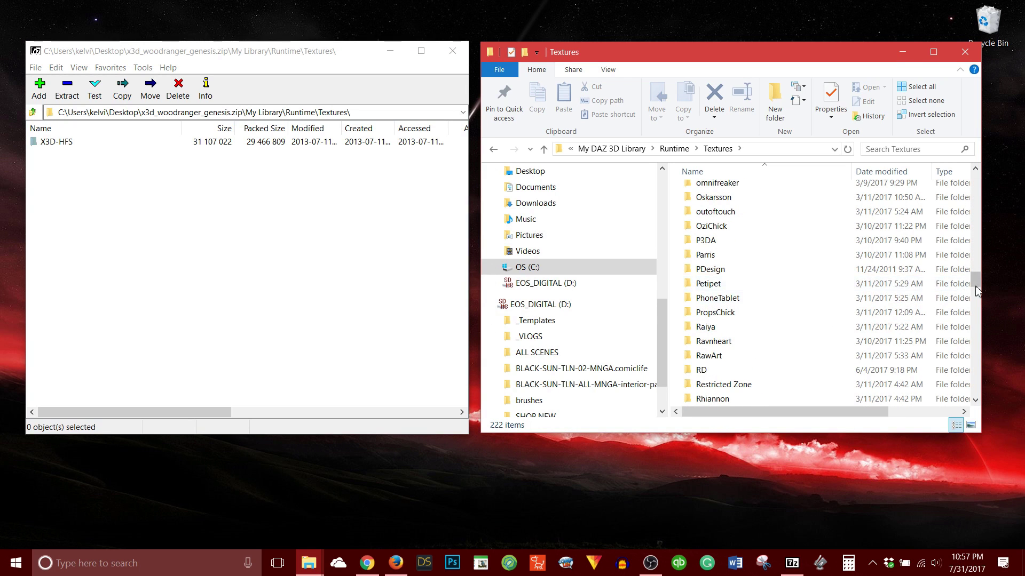
drag(974, 291, 977, 342)
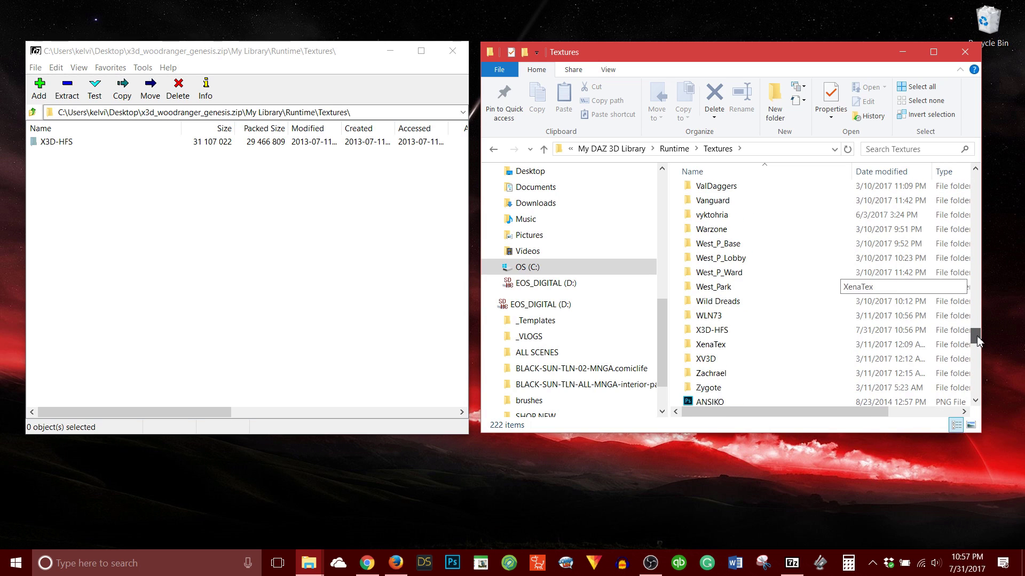
click(706, 333)
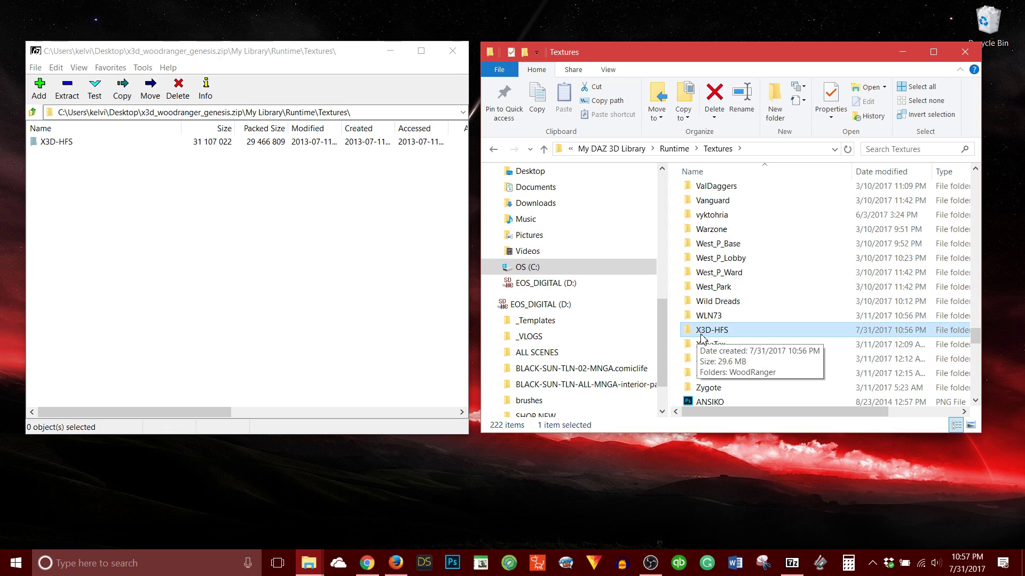
double_click(701, 331)
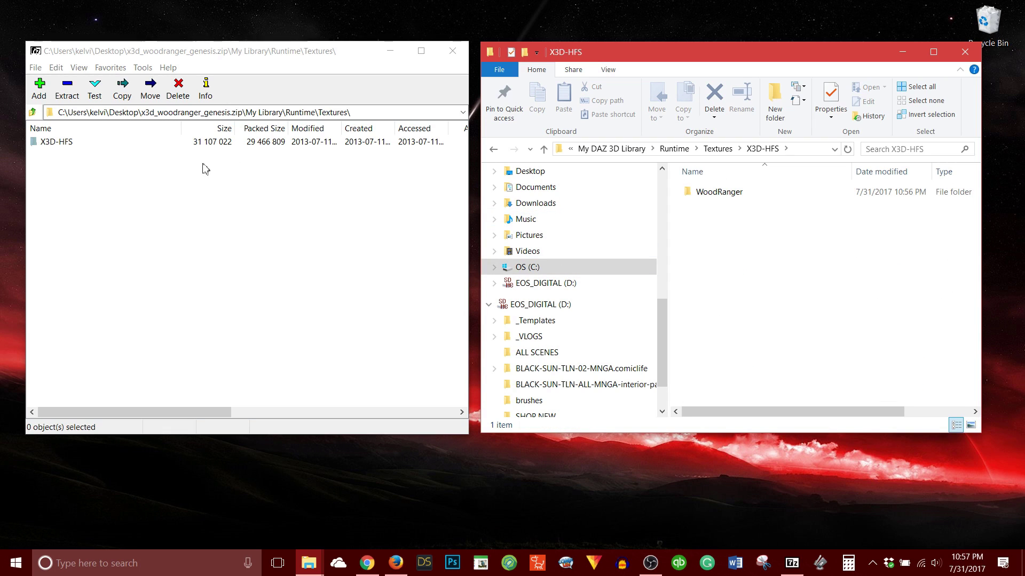
Step: Open the WoodRanger texture folder in both the archive and the library and compare their image files
double_click(54, 143)
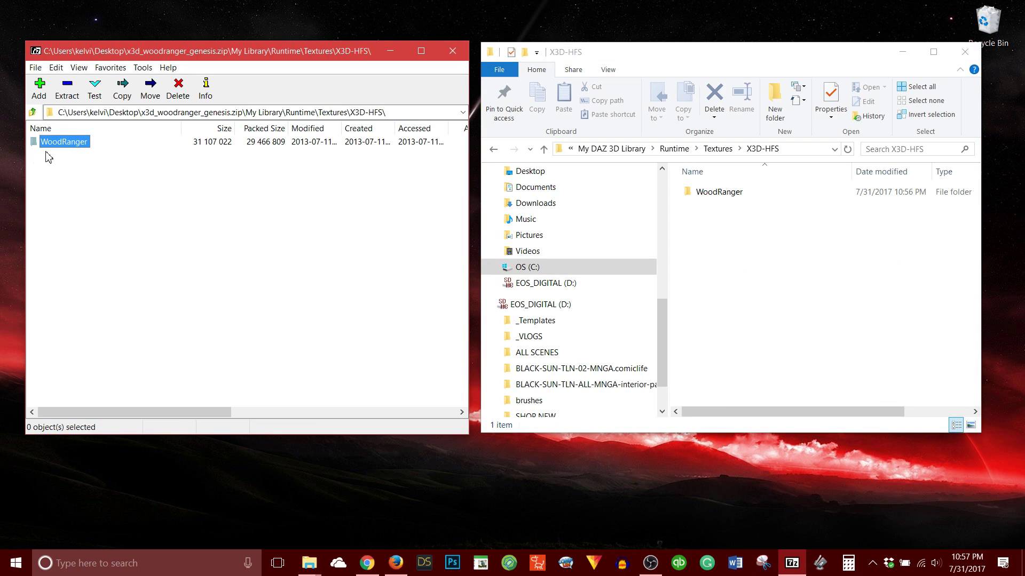
double_click(716, 194)
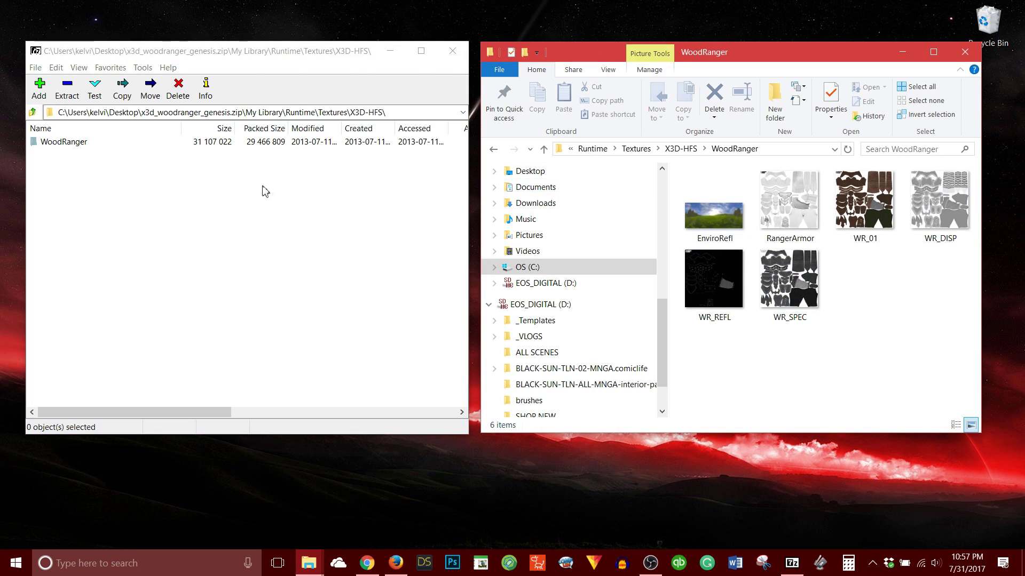
double_click(63, 143)
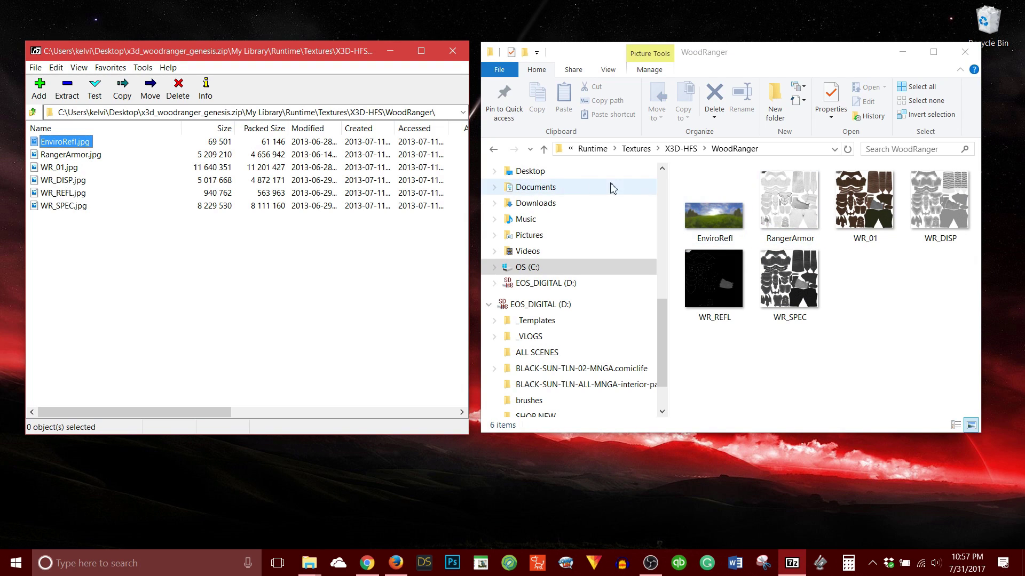
Step: Return the archive to its Runtime folder and File Explorer to Textures, and switch to DAZ Studio
click(33, 112)
click(33, 112)
click(33, 112)
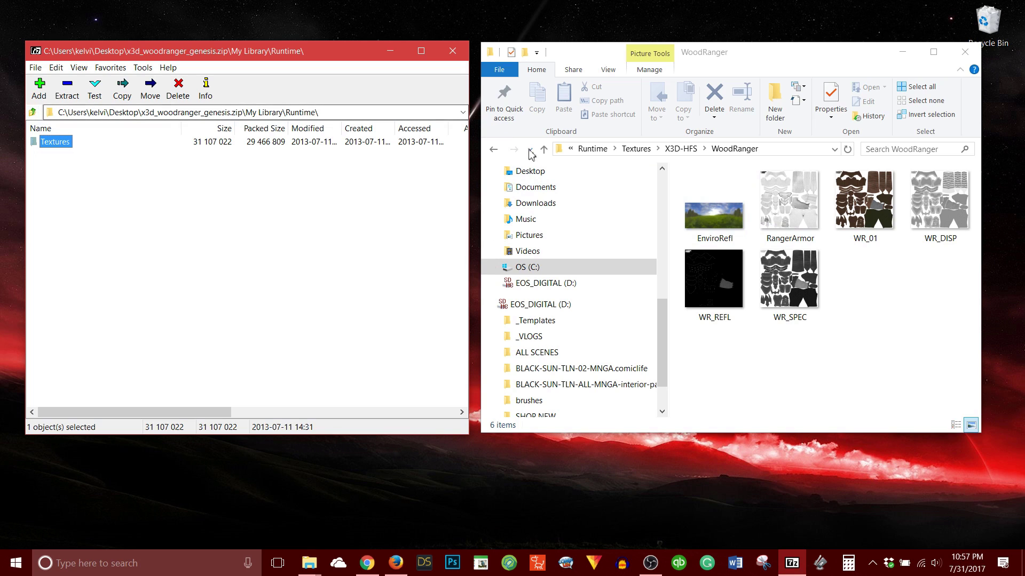
click(494, 151)
click(494, 150)
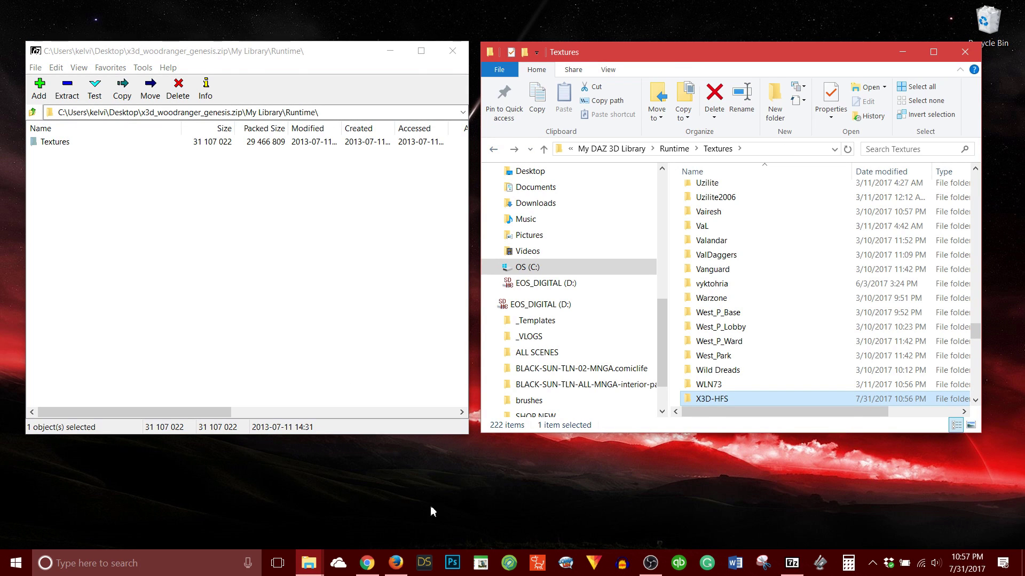
click(425, 562)
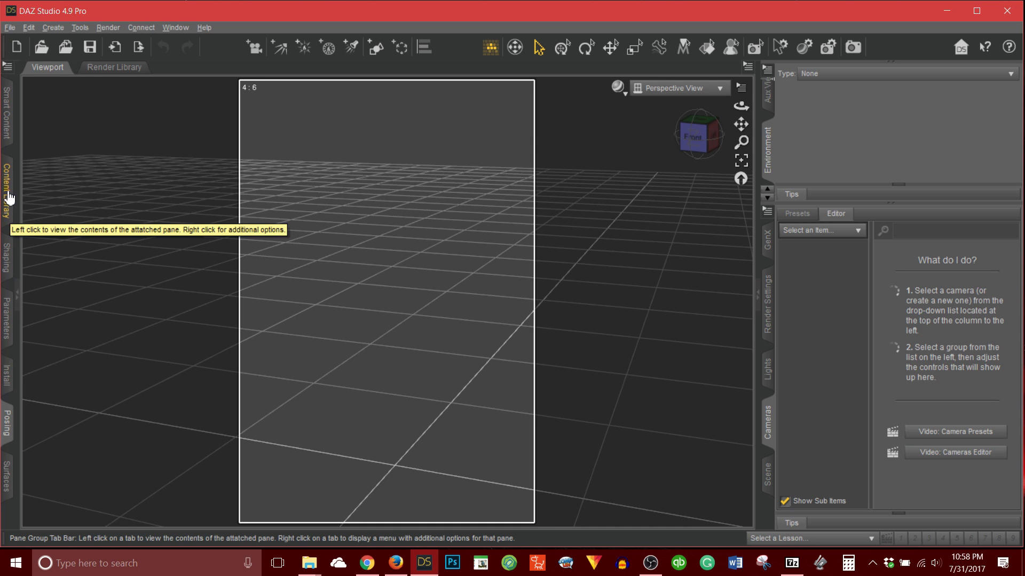
Step: Show the Content Library, collapse Props and Poser Formats, and expand DAZ Studio Formats
click(7, 192)
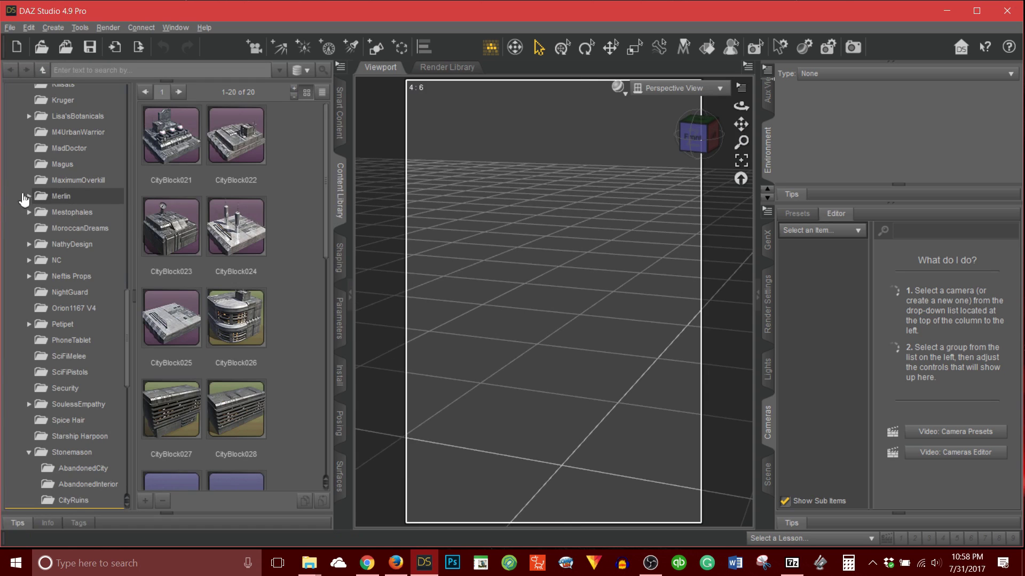
scroll(93, 240, up, 15)
scroll(94, 241, up, 3)
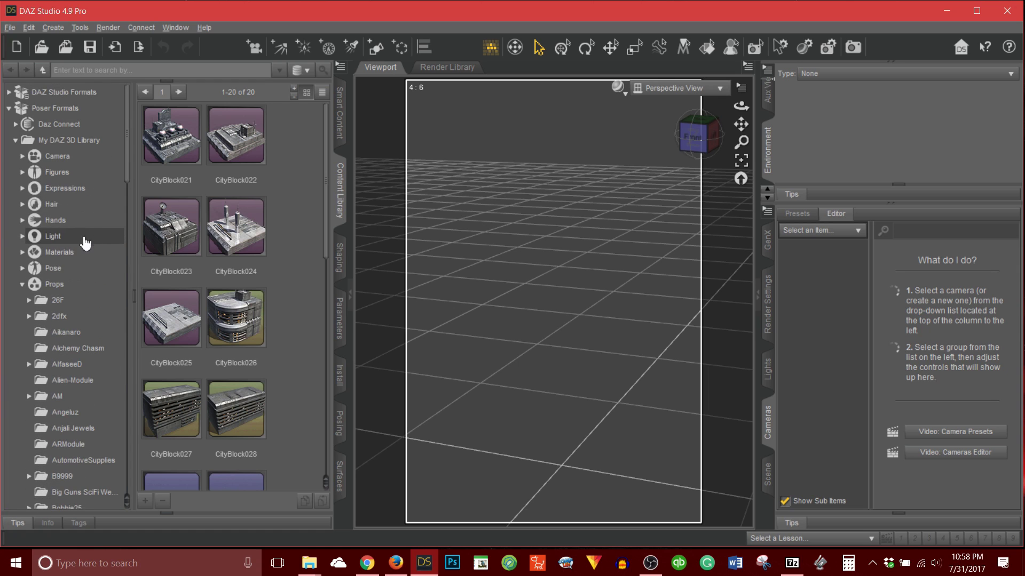
click(23, 284)
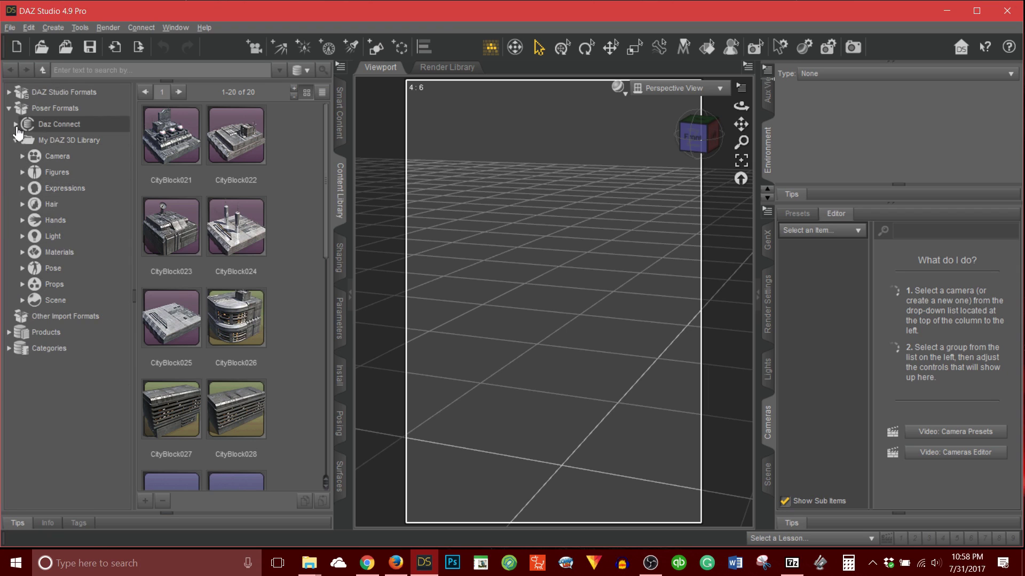
click(12, 111)
click(9, 109)
click(9, 92)
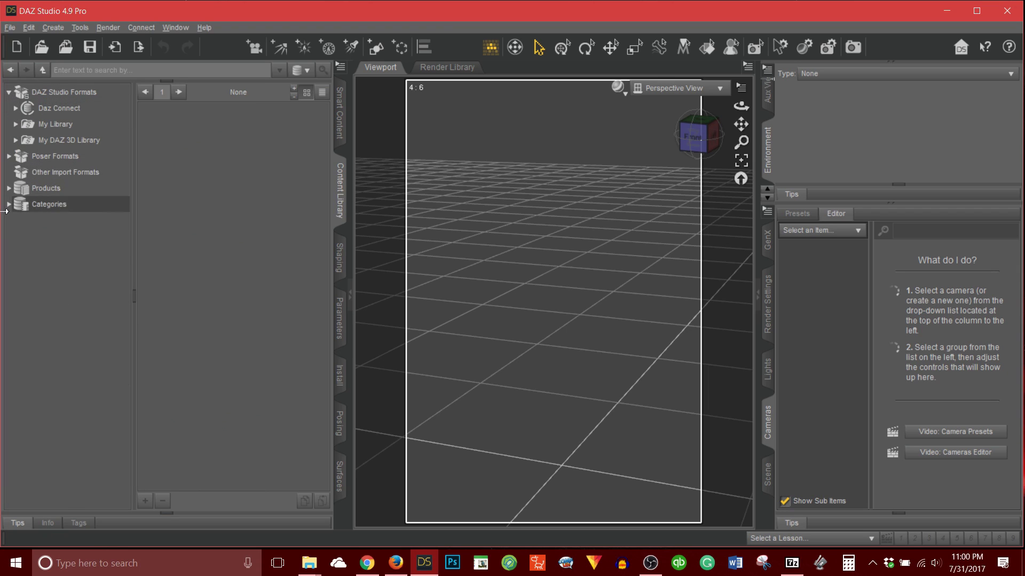
Step: Open the Wood Ranger folder under !!X3D-HFS in My DAZ 3D Library and expand its subfolders
click(16, 141)
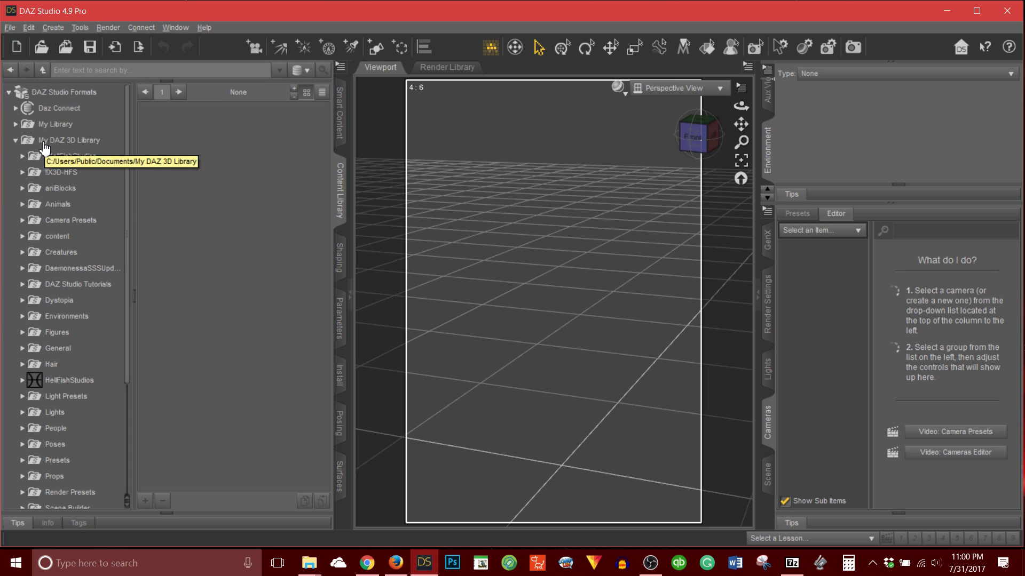
click(53, 173)
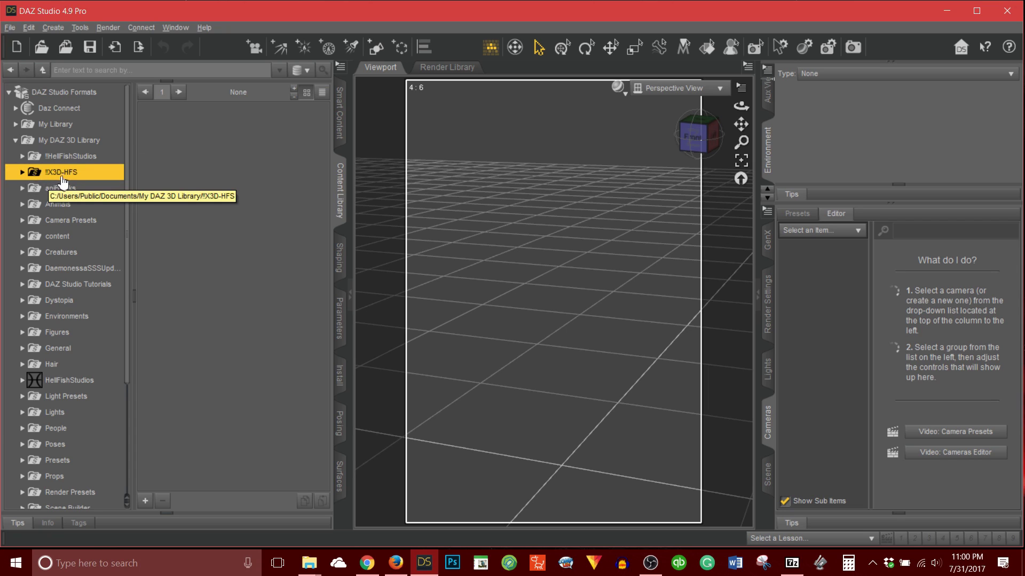
click(23, 172)
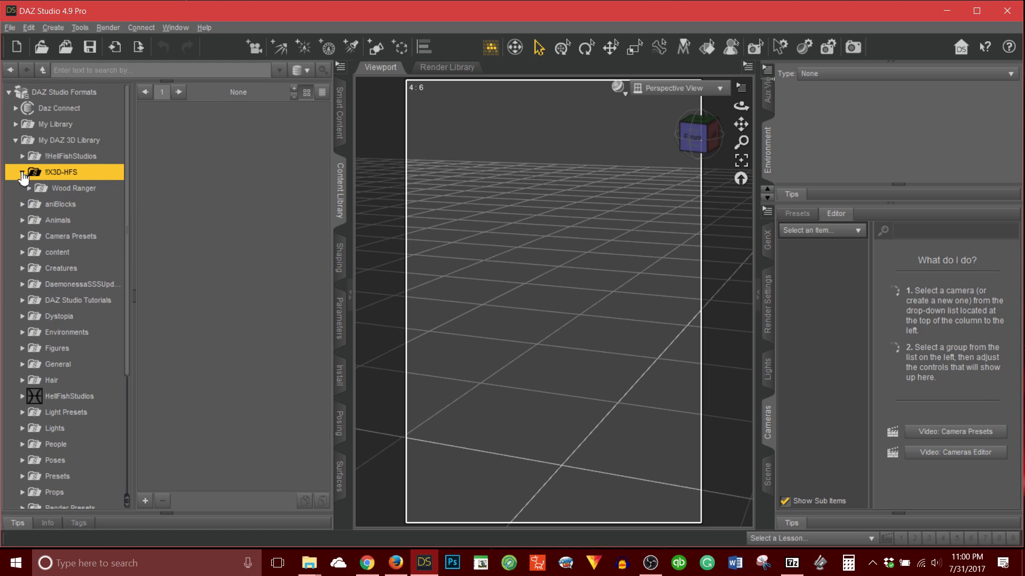
click(56, 189)
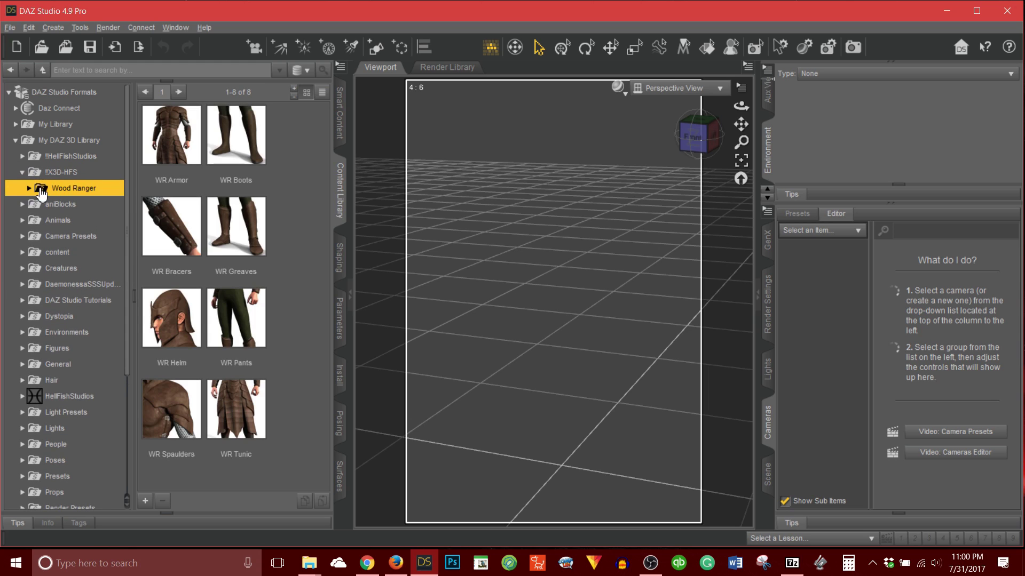
click(29, 189)
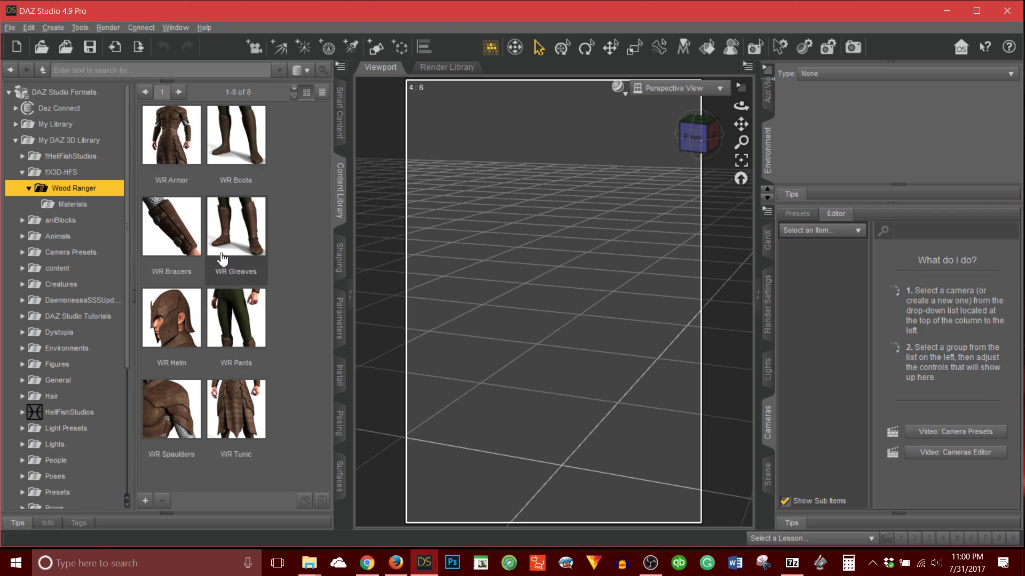
Step: Show the Figures products in Smart Content and filter them by "genesis"
click(339, 113)
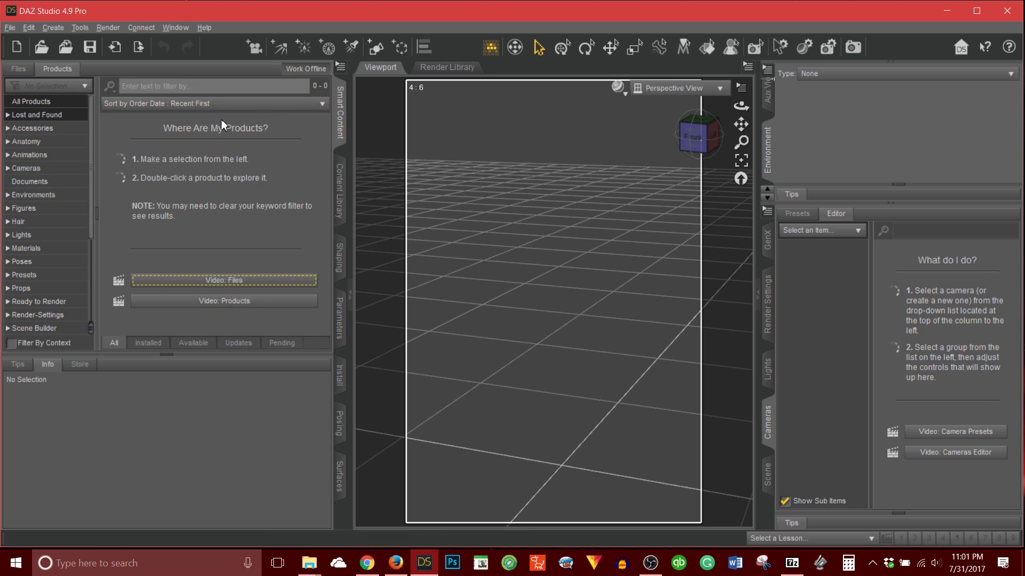
click(34, 210)
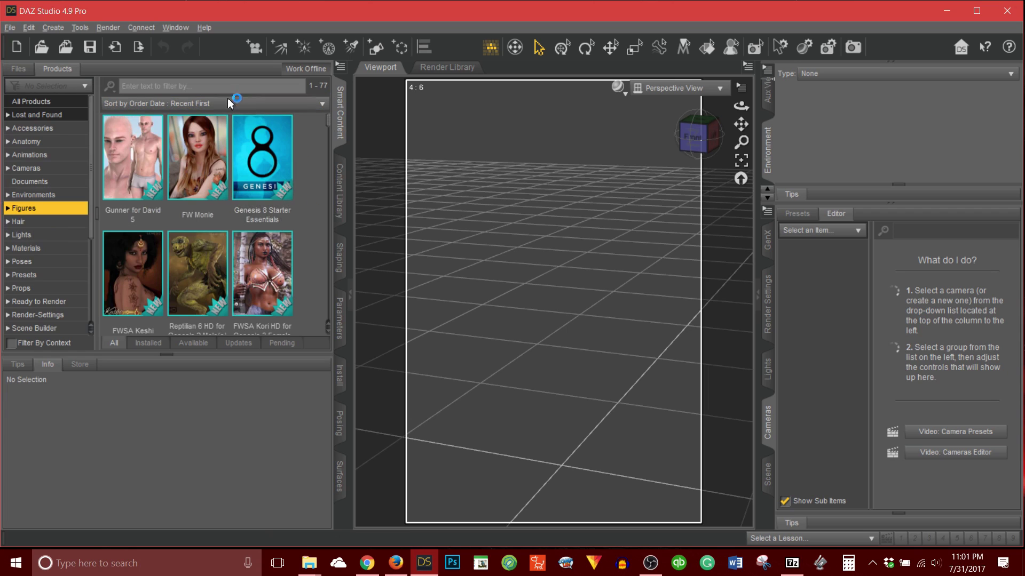
click(214, 84)
text(genesis)
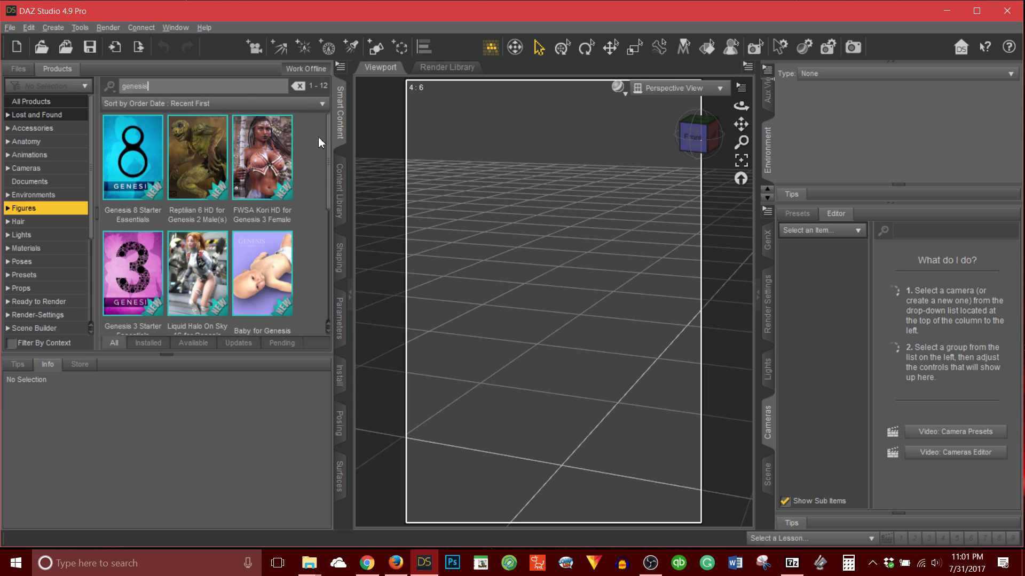
Step: Open the Genesis Starter Essentials product and load the Genesis figure from its Figures category into the scene
drag(323, 141, 322, 259)
double_click(198, 254)
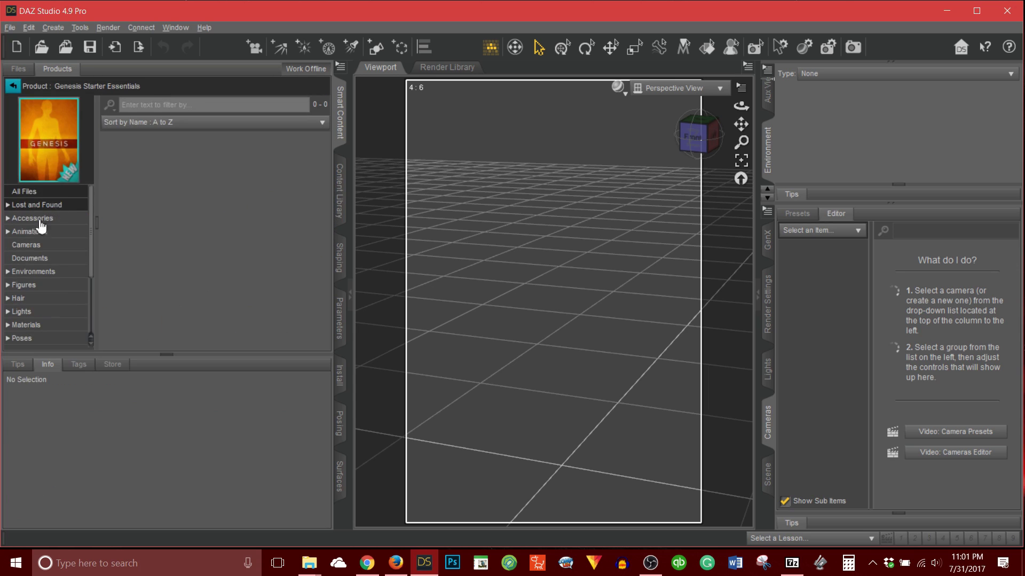
click(51, 285)
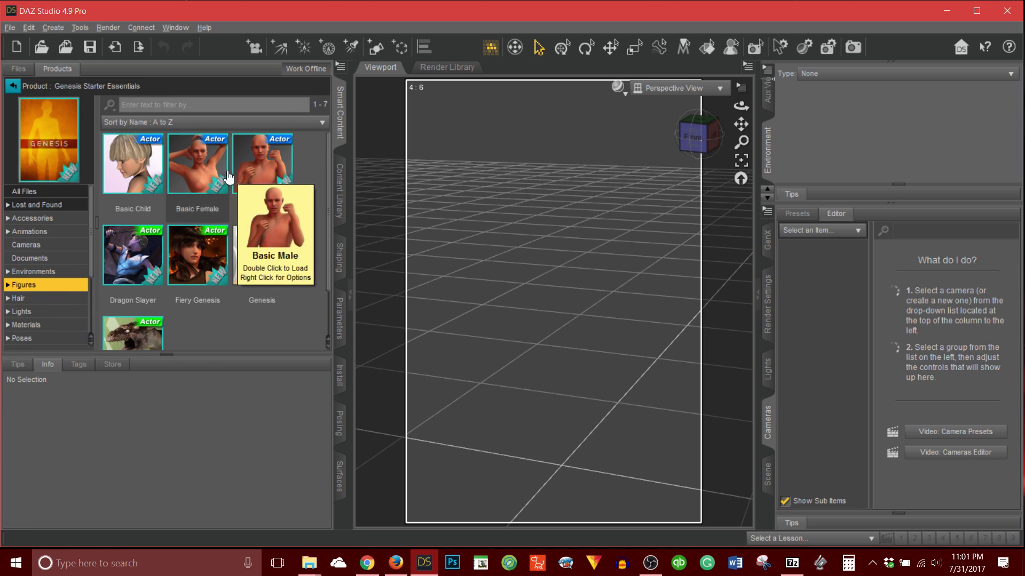
double_click(273, 260)
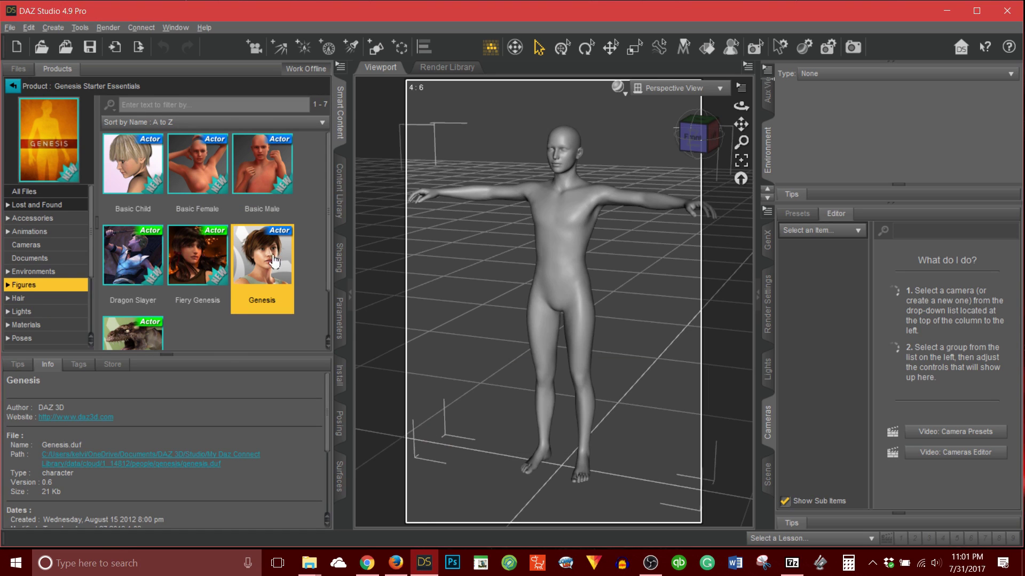
Step: Return to the Wood Ranger folder in the Content Library and load WR Armor onto the Genesis figure
click(340, 196)
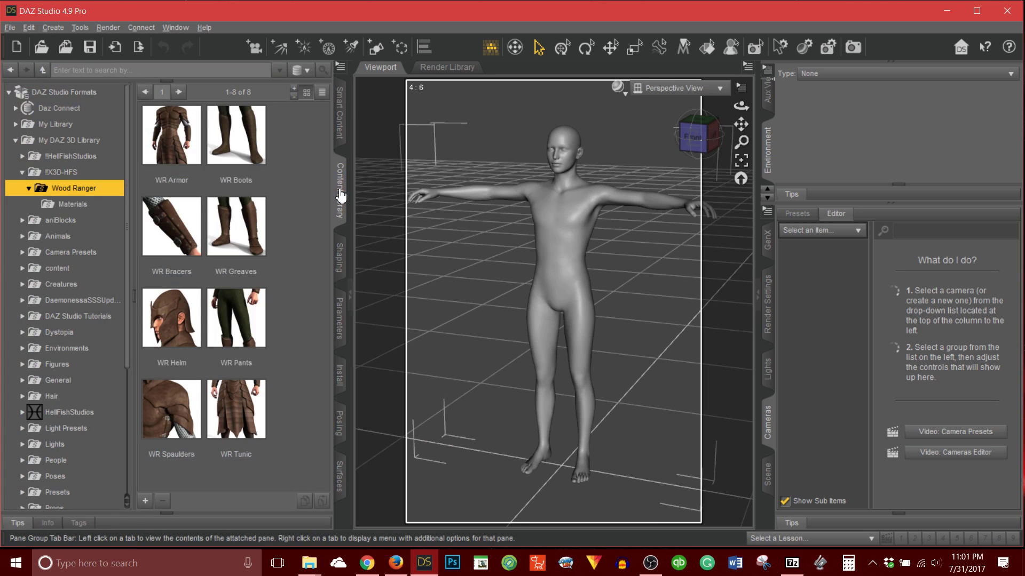
click(177, 150)
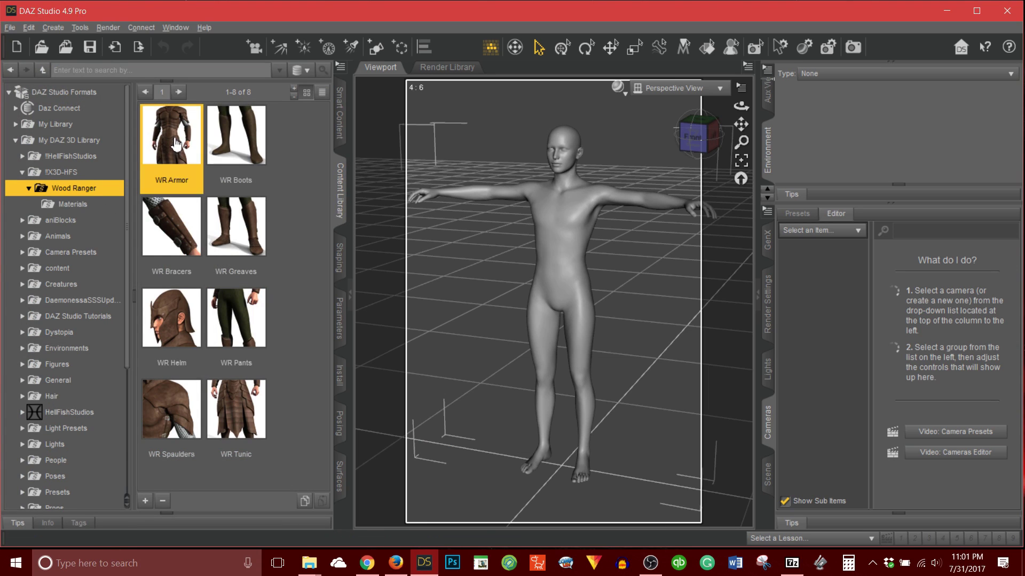
double_click(176, 144)
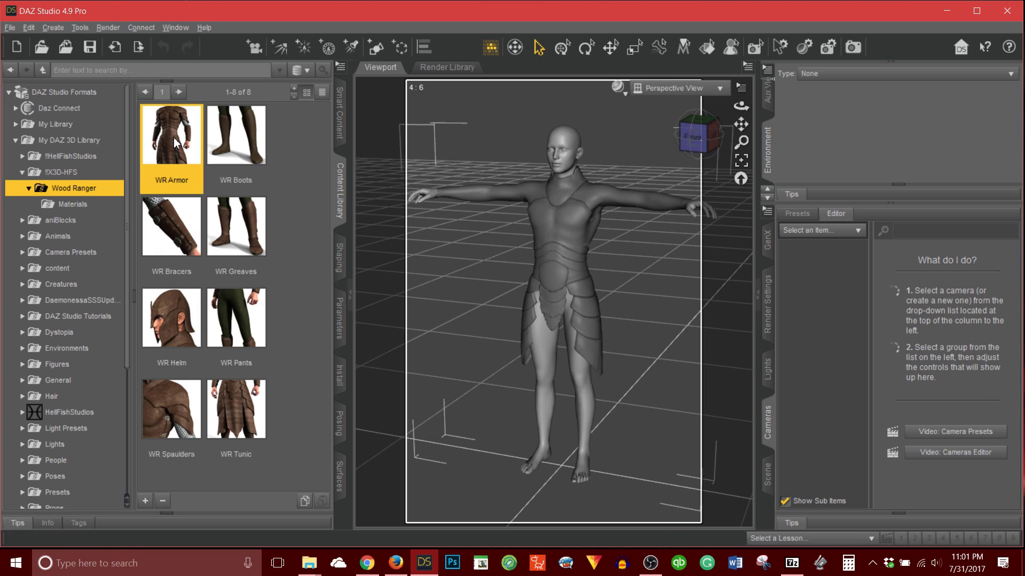
Step: Apply the MAT WR Armor material from the Wood Ranger Materials folder to Ranger_Armor
click(82, 206)
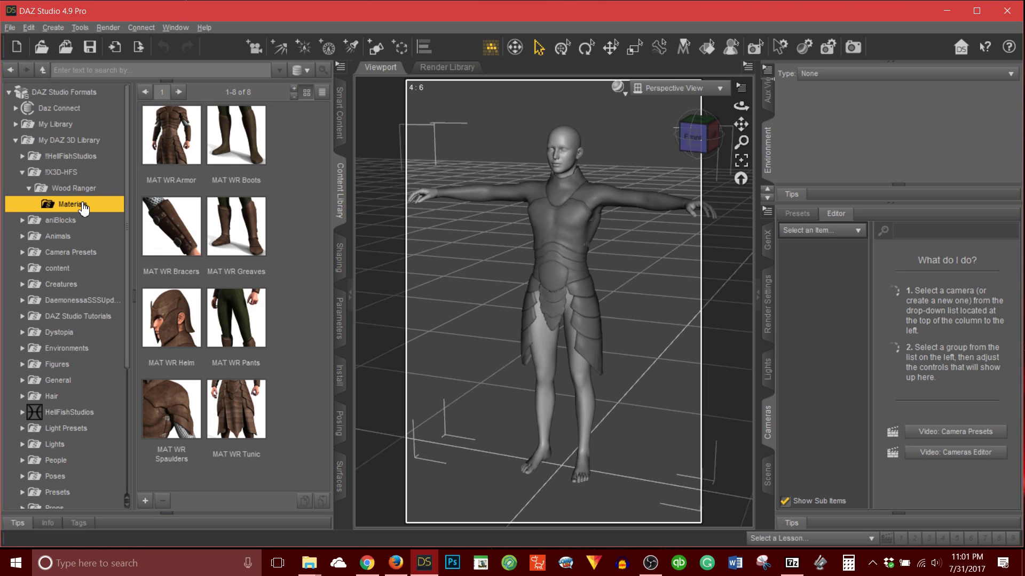
click(172, 142)
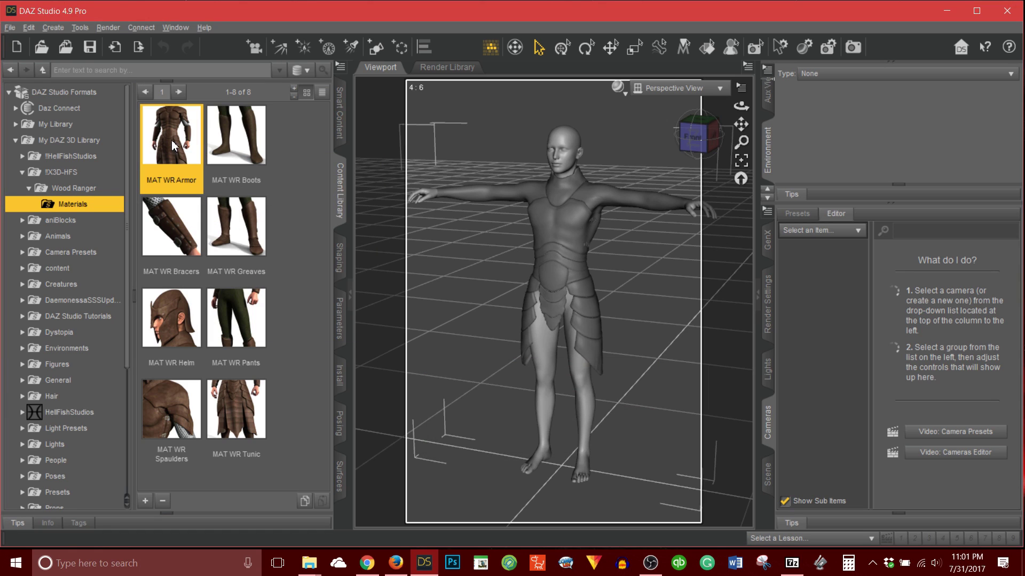
click(767, 474)
click(848, 263)
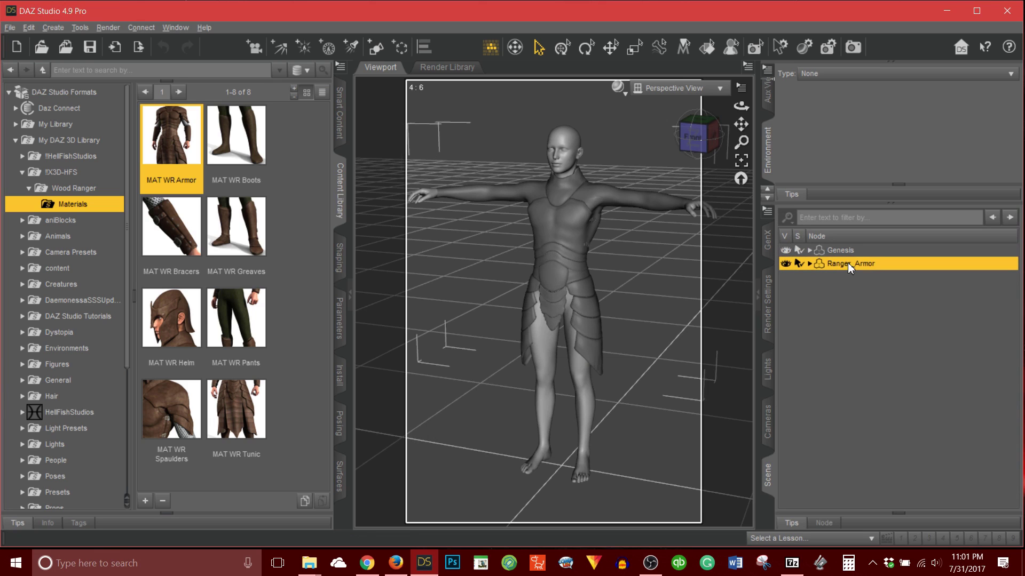
double_click(170, 136)
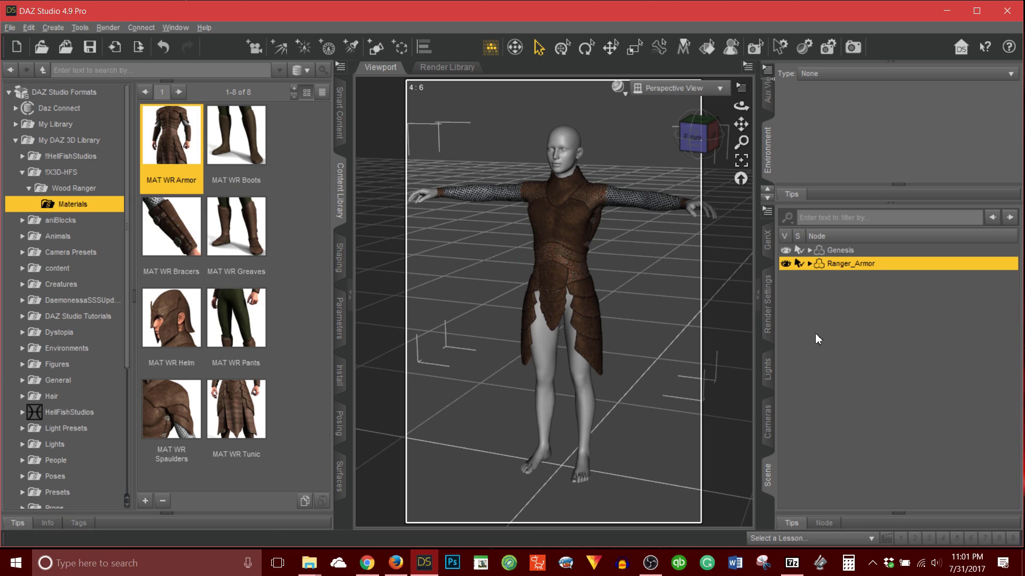
Step: Load WR Pants onto the Genesis figure and apply the MAT WR Pants material to Ranger_Pants
click(836, 251)
click(73, 188)
double_click(232, 311)
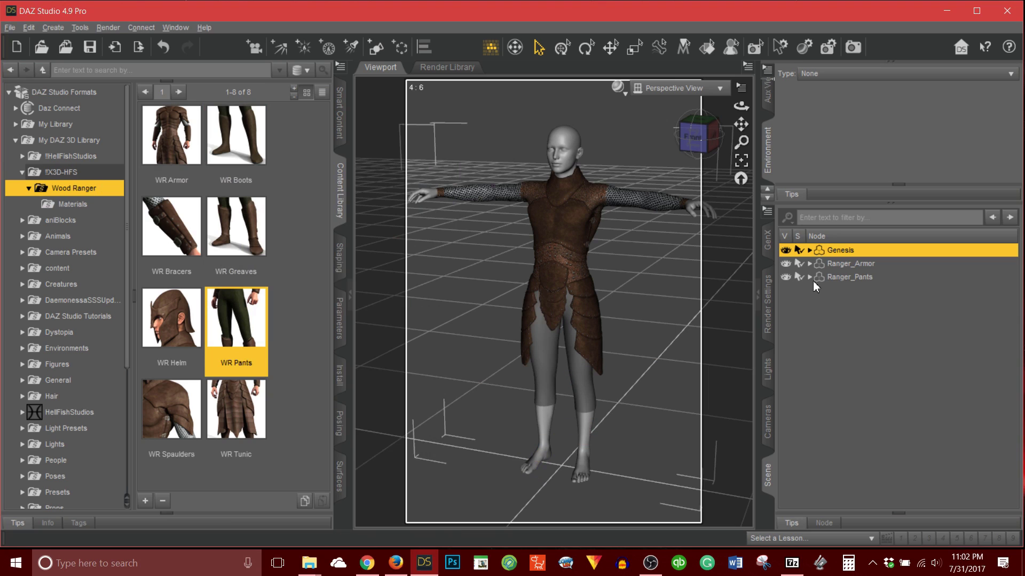
click(853, 277)
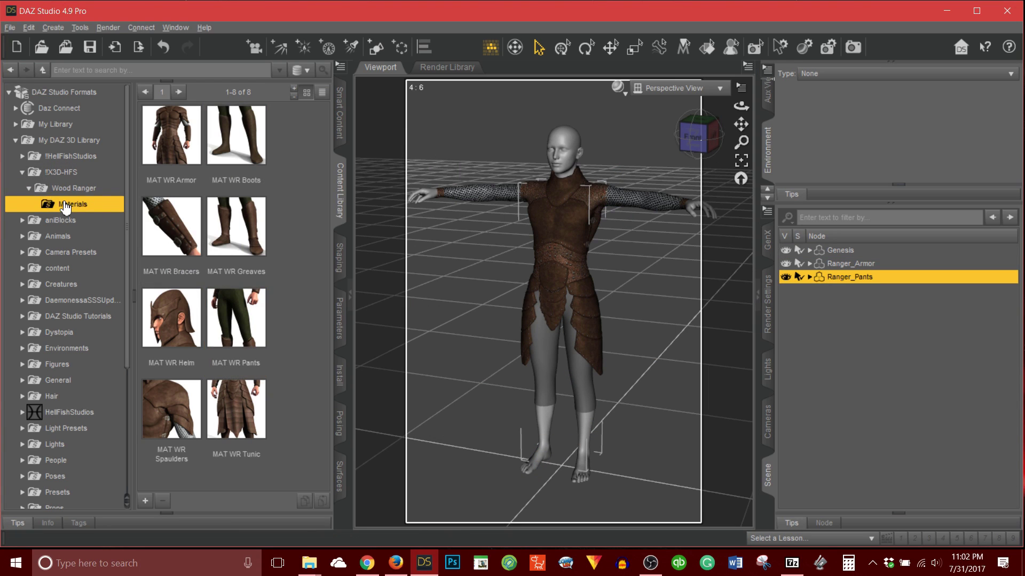
double_click(233, 318)
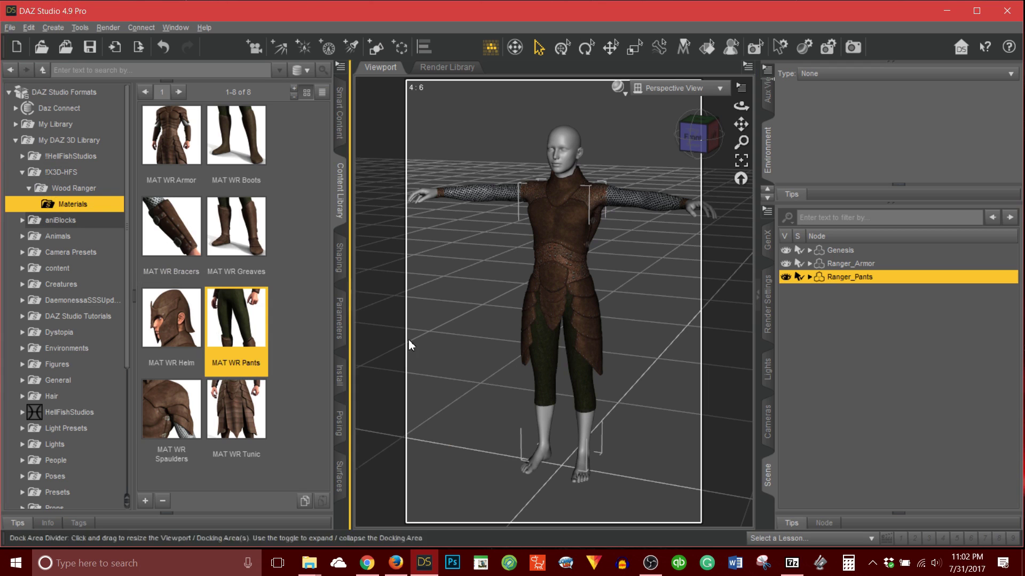
click(694, 136)
drag(699, 137, 668, 138)
click(694, 137)
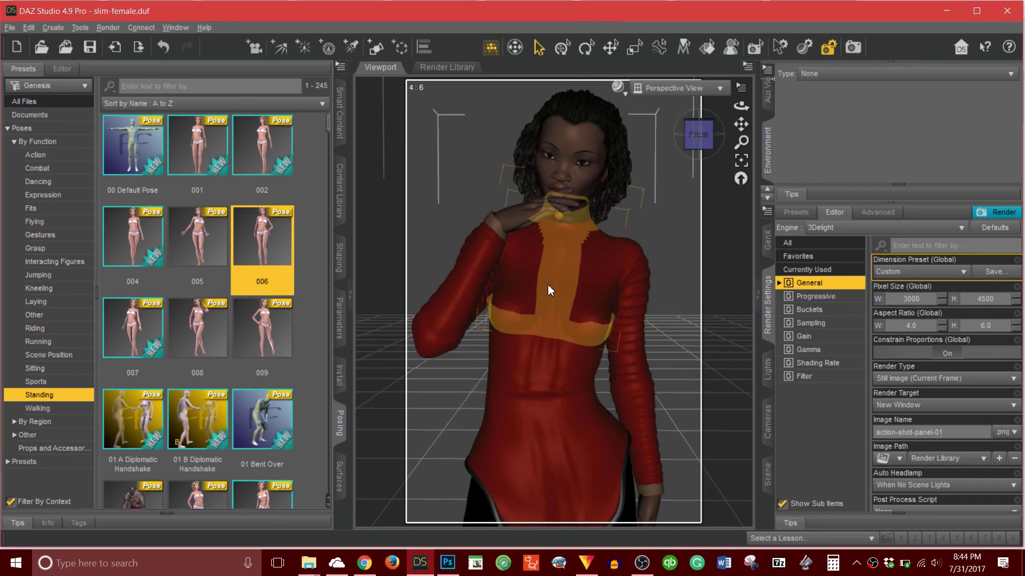
click(548, 284)
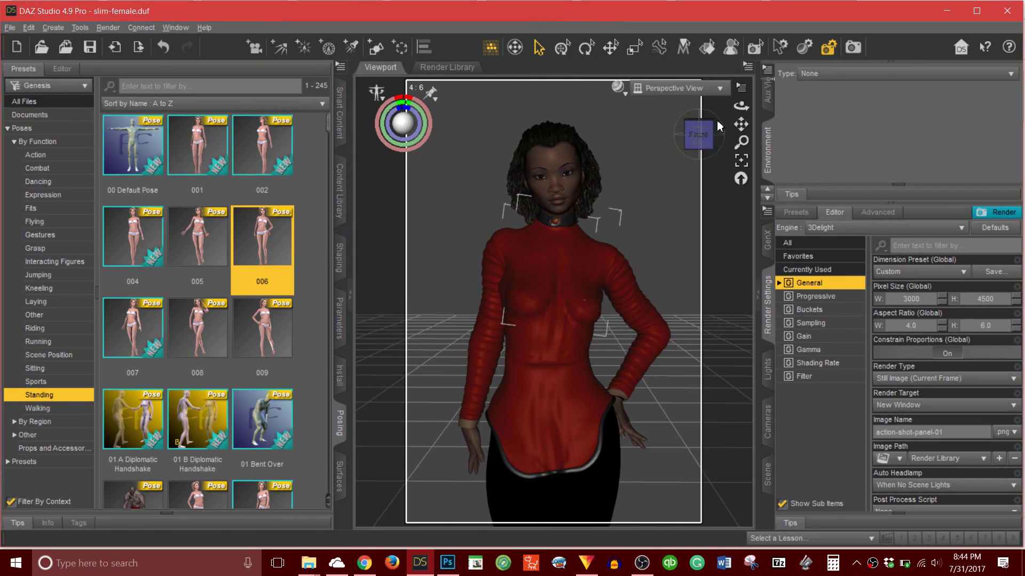
drag(699, 136, 678, 138)
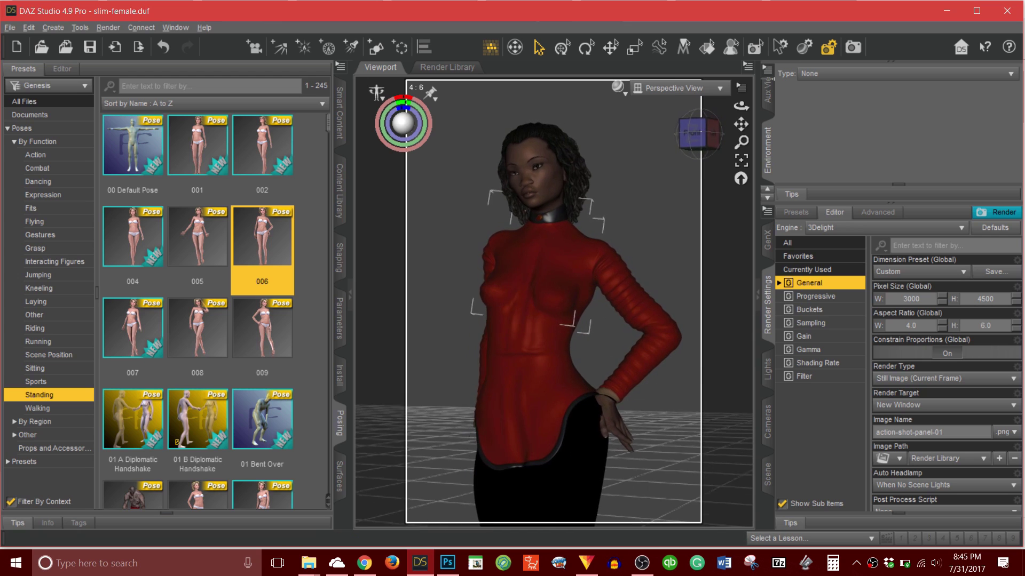